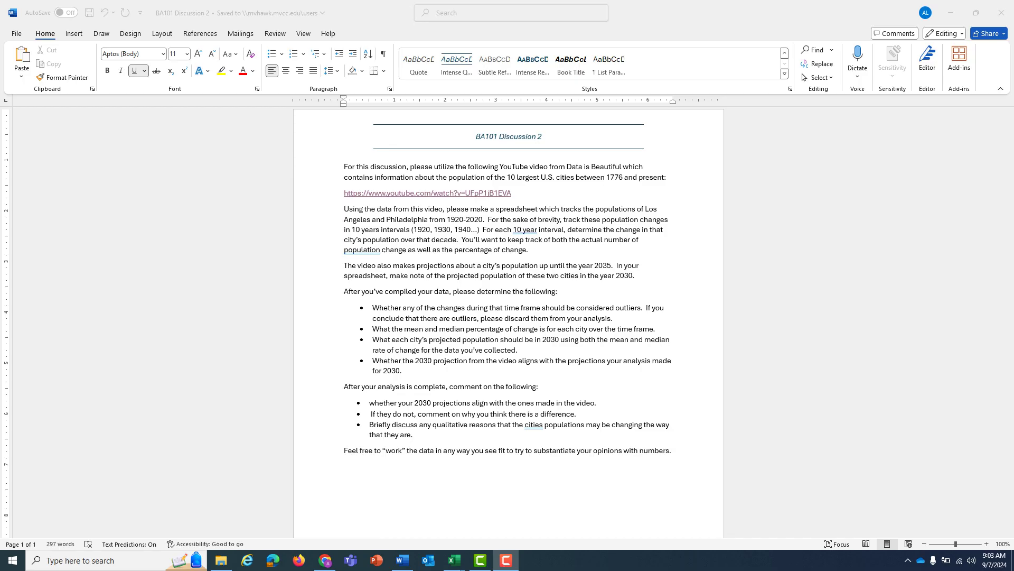
Switch to the browser window with the YouTube video "Biggest US Cities (1776-2035)", bring it onto this screen and maximize it.
{"action": "key", "text": "alt+Tab"}
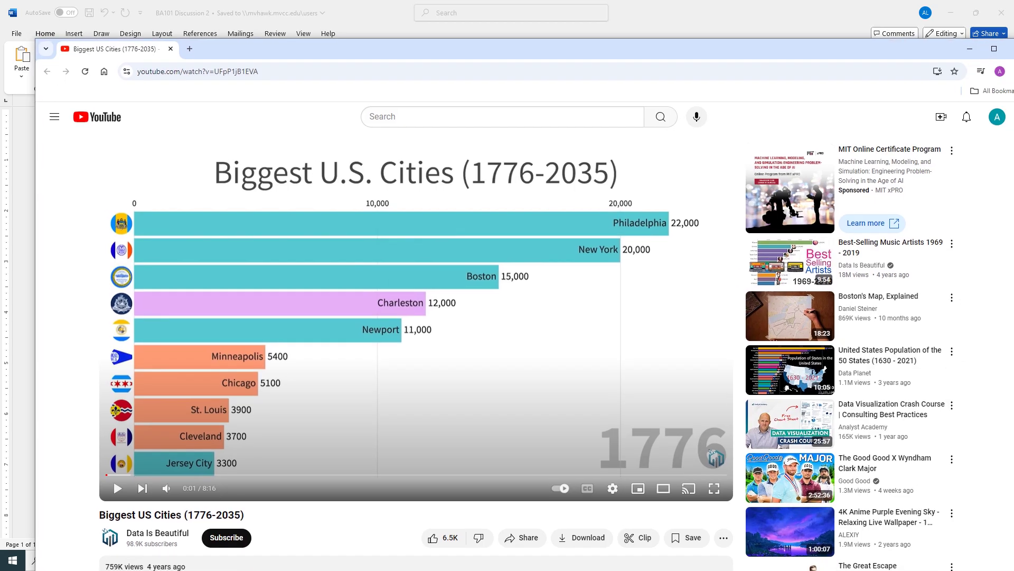
{"action": "left_click_drag", "start_coordinate": [369, 49], "coordinate": [931, 0]}
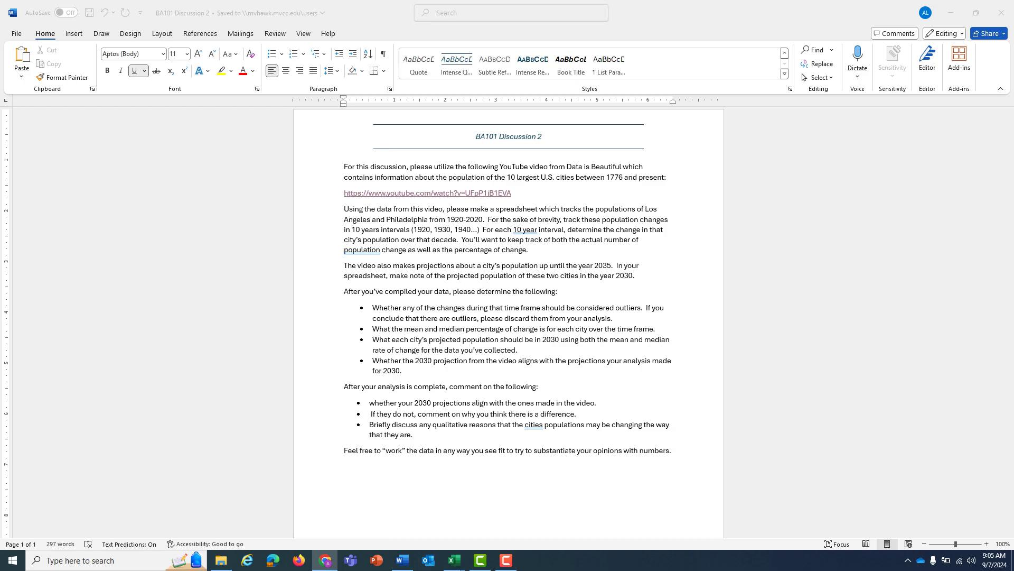
{"action": "left_click_drag", "start_coordinate": [1013, 0], "coordinate": [669, 88]}
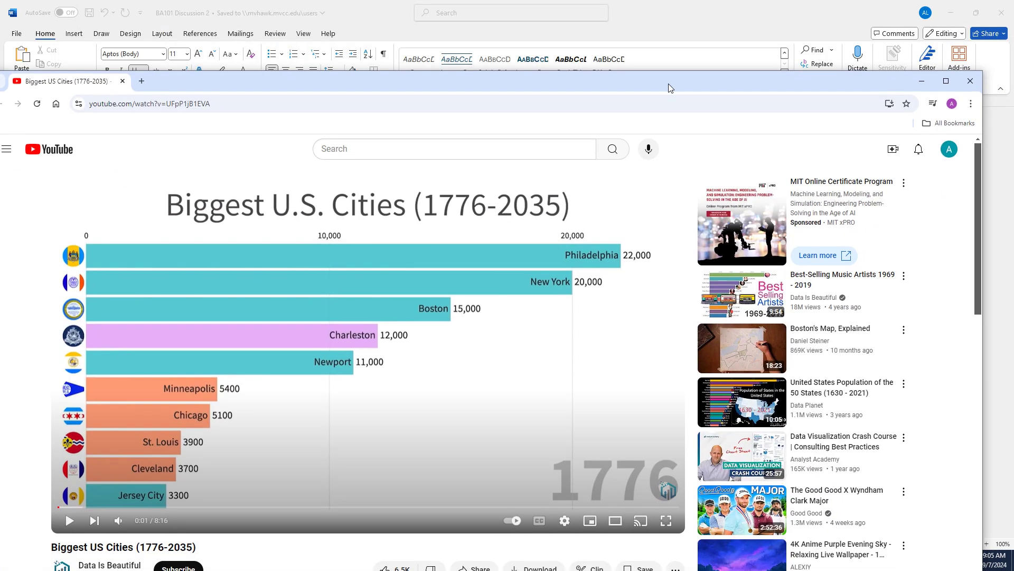
{"action": "left_click", "coordinate": [946, 81]}
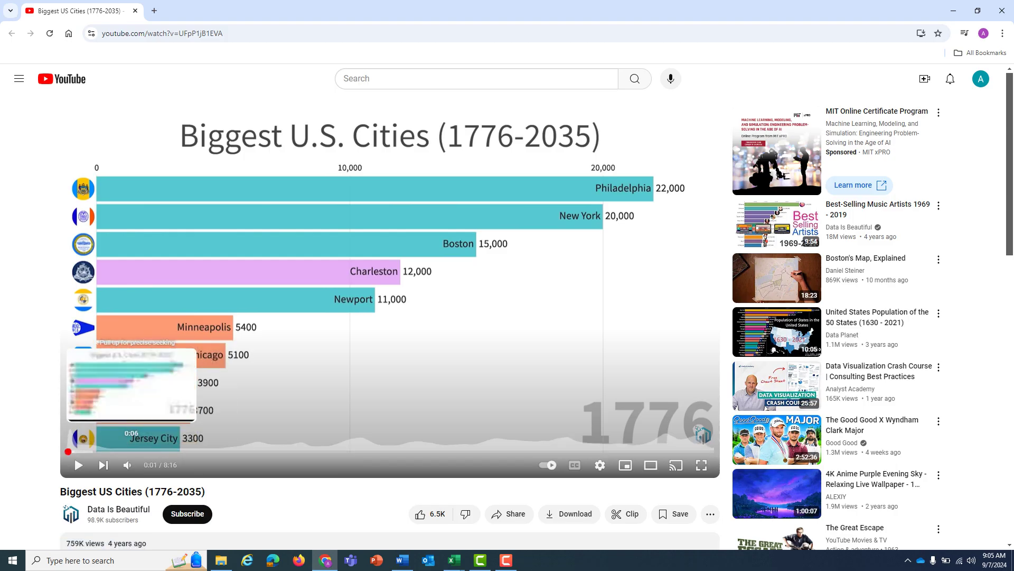
Seek the Biggest US Cities video to the moment the year changes to 1920 and pause it there.
{"action": "left_click_drag", "start_coordinate": [95, 451], "coordinate": [419, 451]}
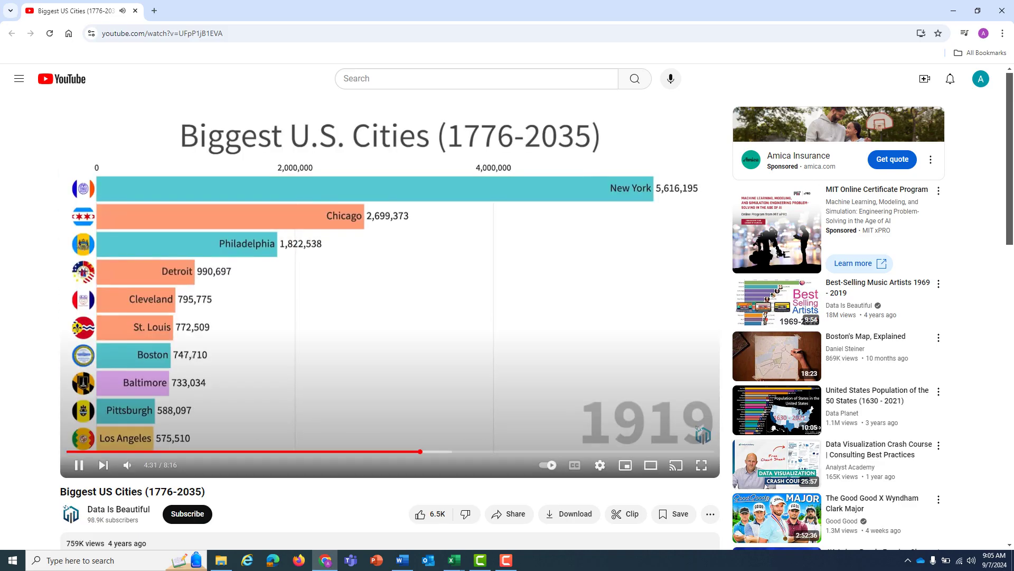
{"action": "key", "text": "space"}
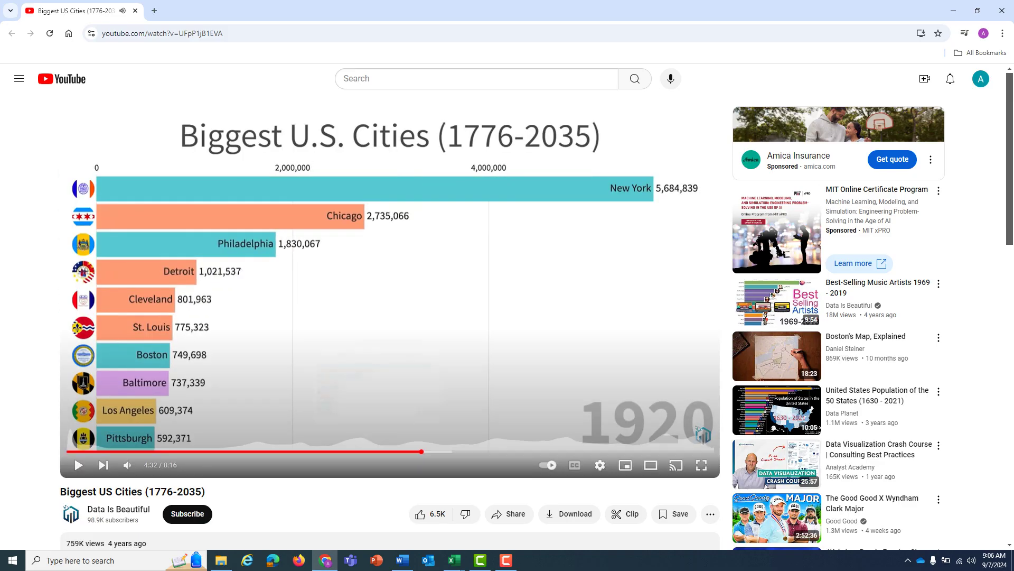
{"action": "left_click_drag", "start_coordinate": [421, 452], "coordinate": [414, 451]}
{"action": "left_click", "coordinate": [79, 465]}
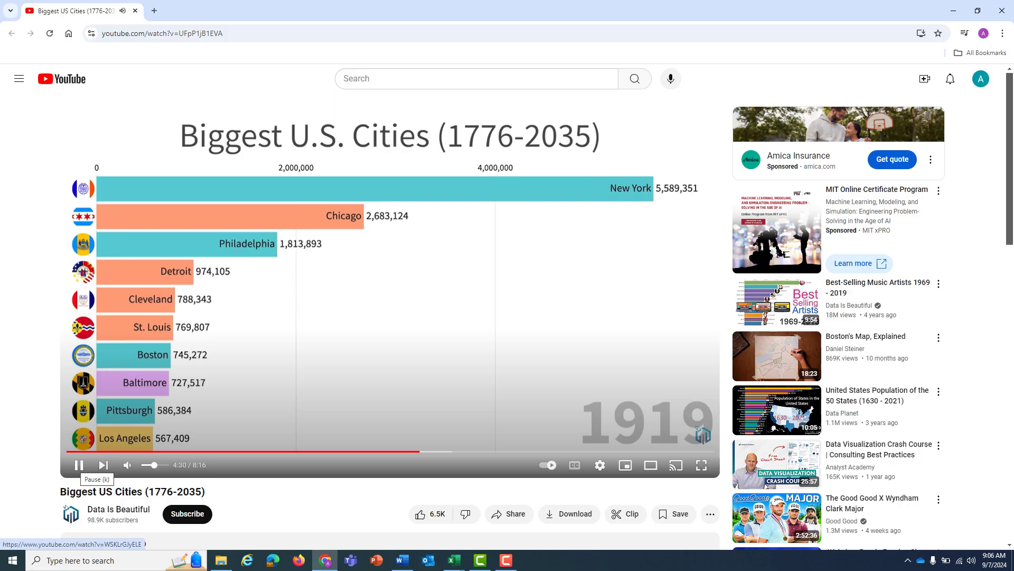
{"action": "left_click", "coordinate": [78, 465]}
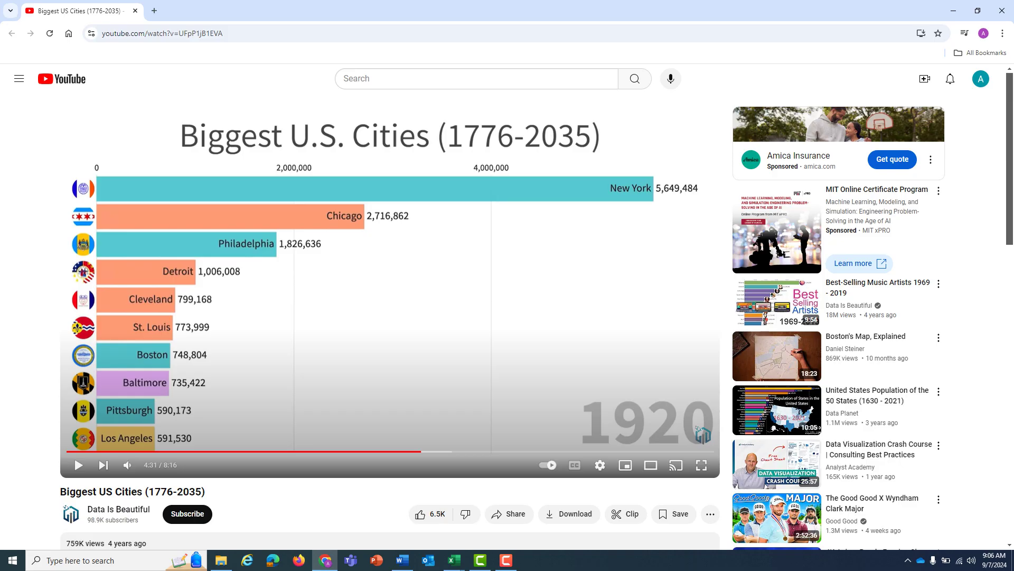
Bring the blank Excel workbook Book2 onto this screen and maximize its window.
{"action": "left_click_drag", "start_coordinate": [481, 0], "coordinate": [354, 146]}
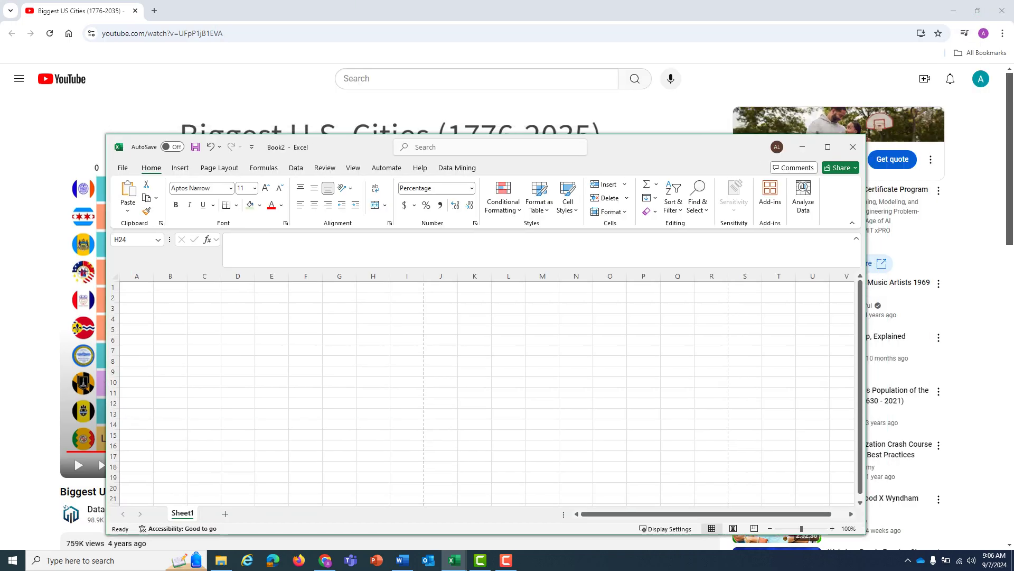
{"action": "left_click", "coordinate": [829, 146]}
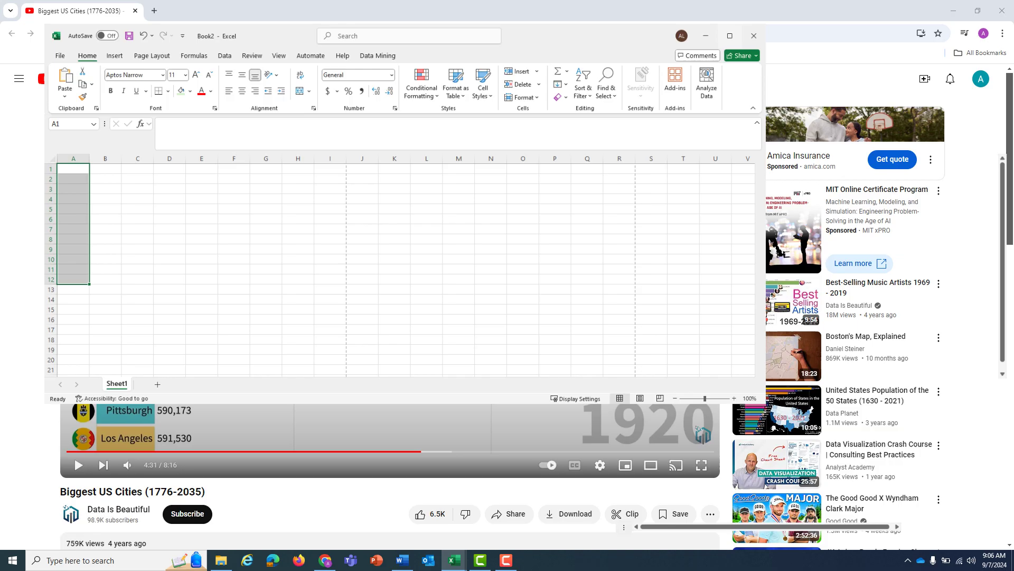
{"action": "left_click", "coordinate": [92, 174]}
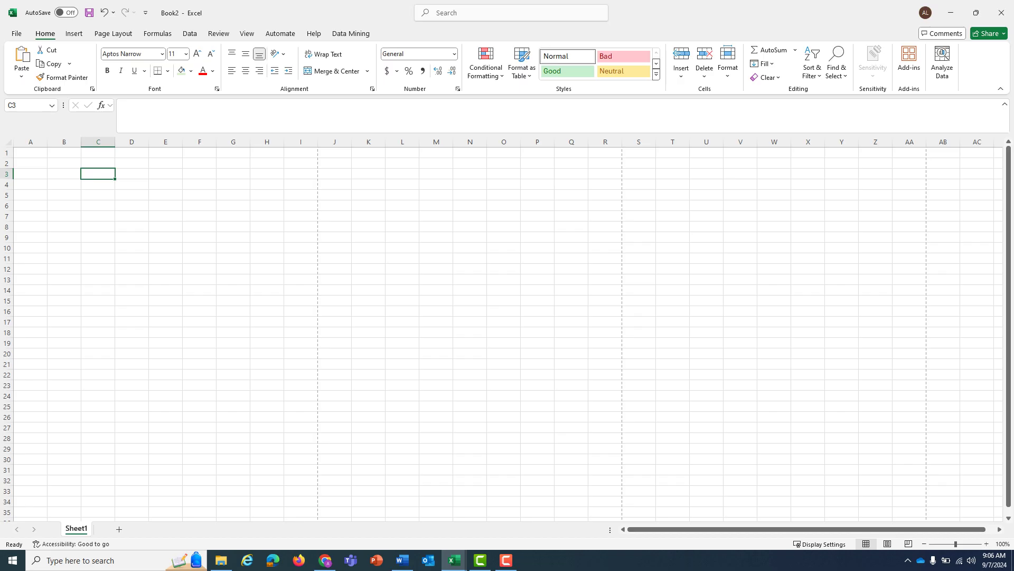
Enter the title "Los Angeles" in A1 and the column headings "Year" in A2 and "Population" in B2.
{"action": "left_click", "coordinate": [30, 153]}
{"action": "type", "text": "Los"}
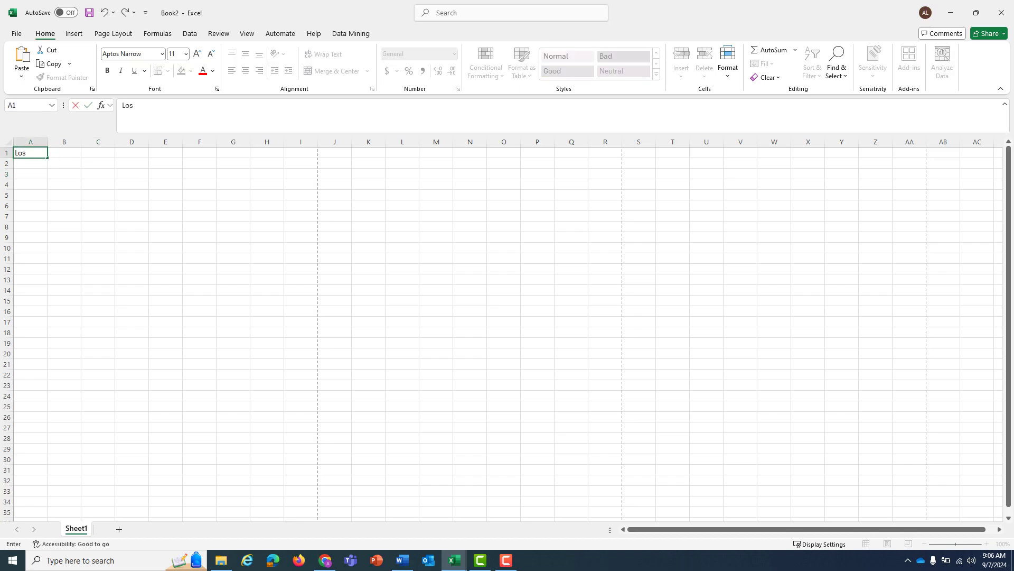
{"action": "type", "text": " Angeles"}
{"action": "key", "text": "Return"}
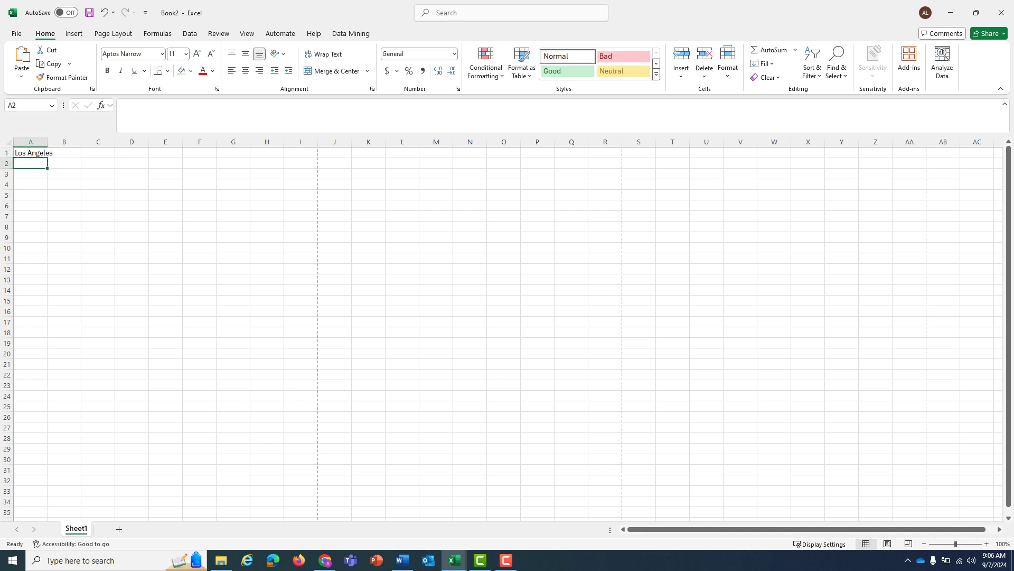
{"action": "type", "text": "Year"}
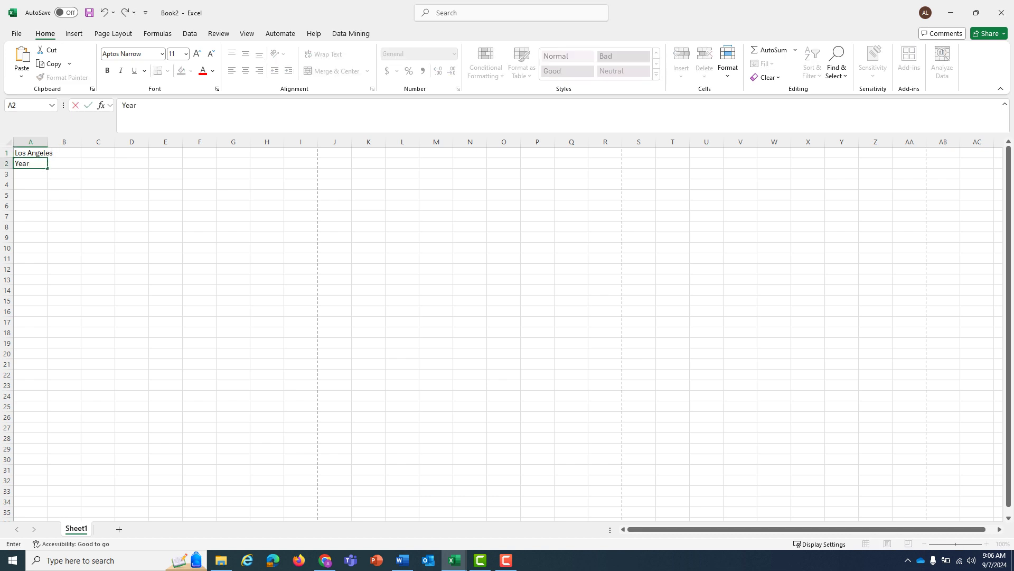
{"action": "key", "text": "Tab"}
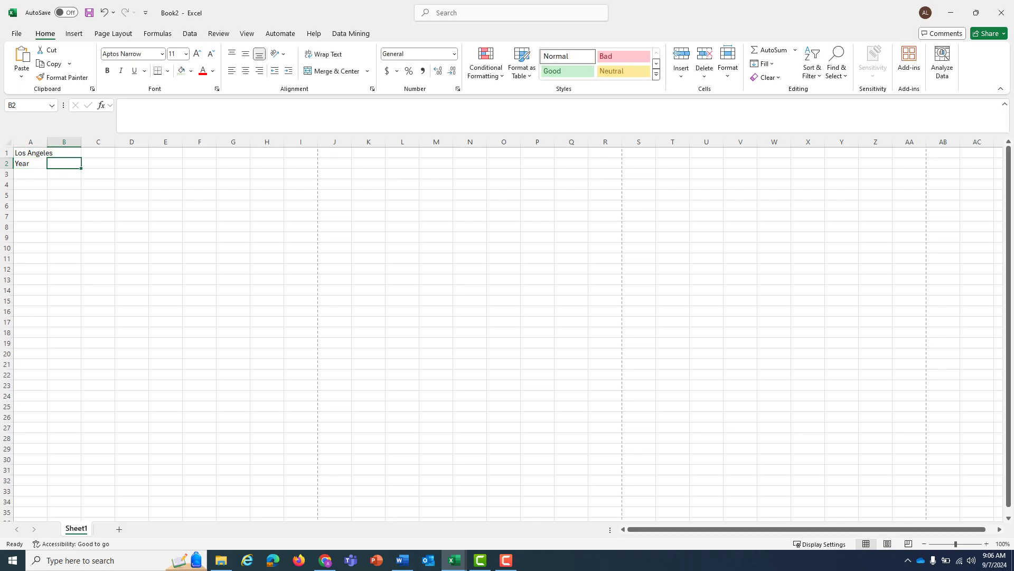
{"action": "type", "text": "Populat"}
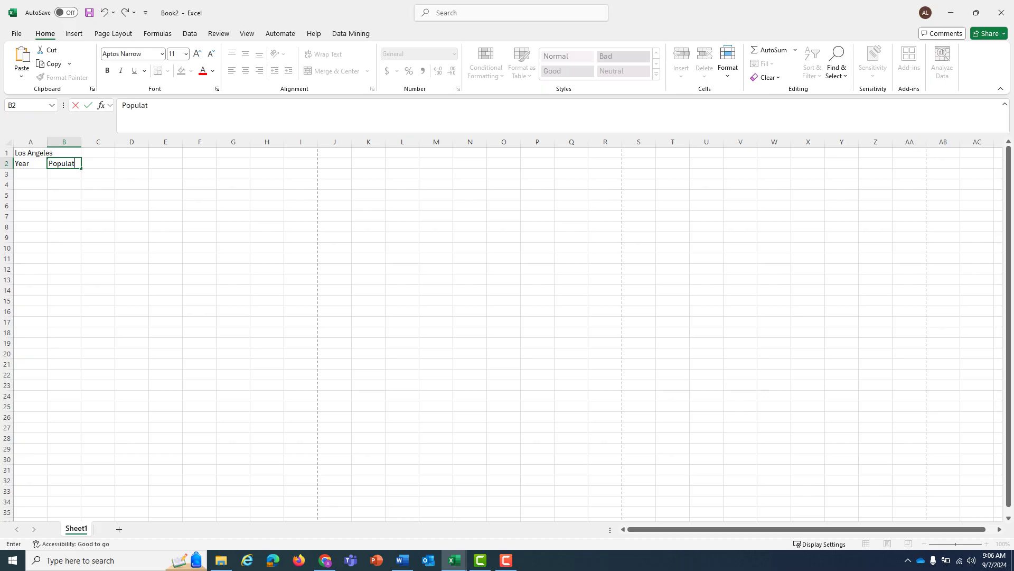
{"action": "type", "text": "ion"}
{"action": "left_click", "coordinate": [165, 185]}
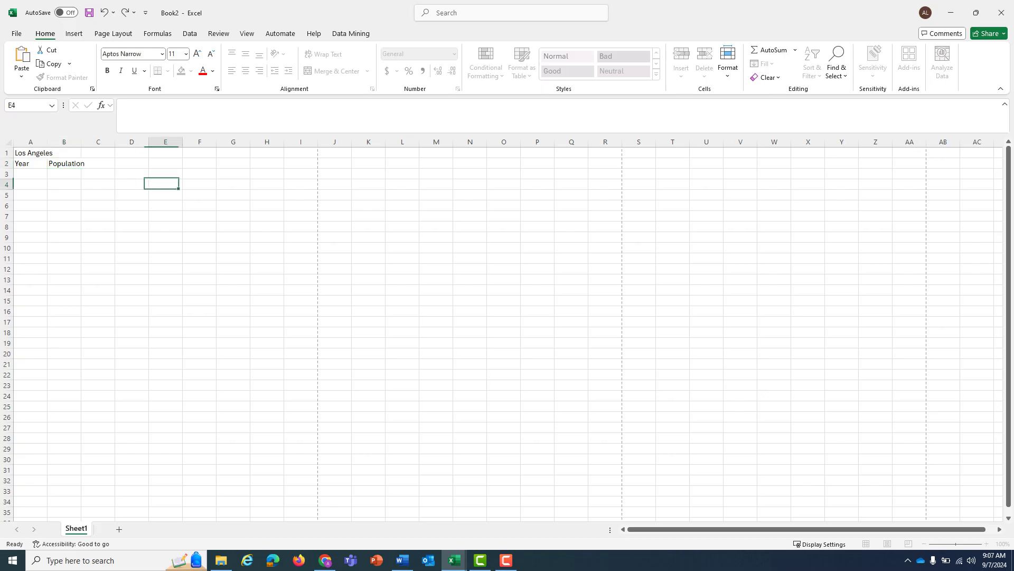
Add the column headings "Change" in C2 and "Change %" in D2.
{"action": "left_click", "coordinate": [98, 163]}
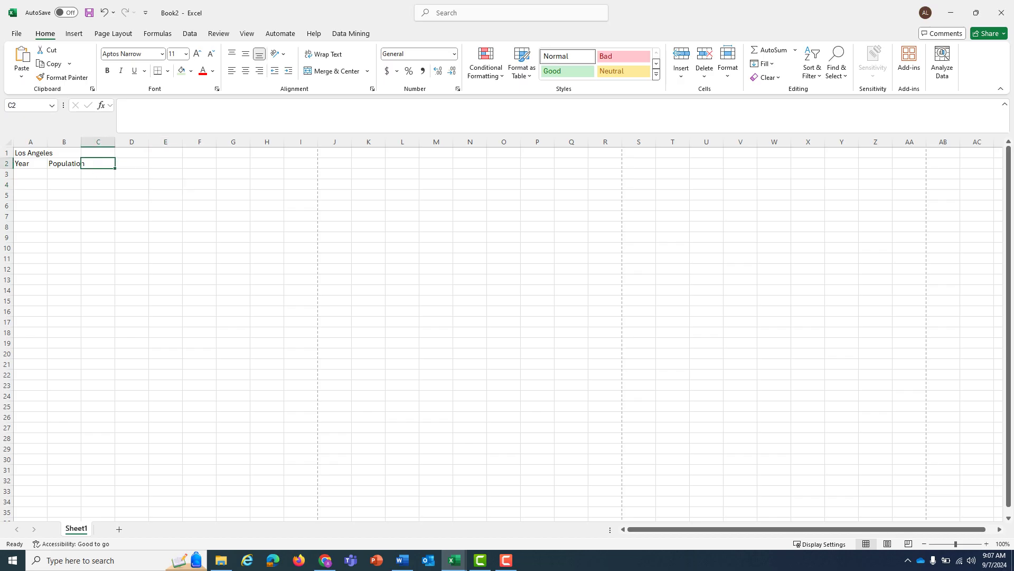
{"action": "type", "text": "Change"}
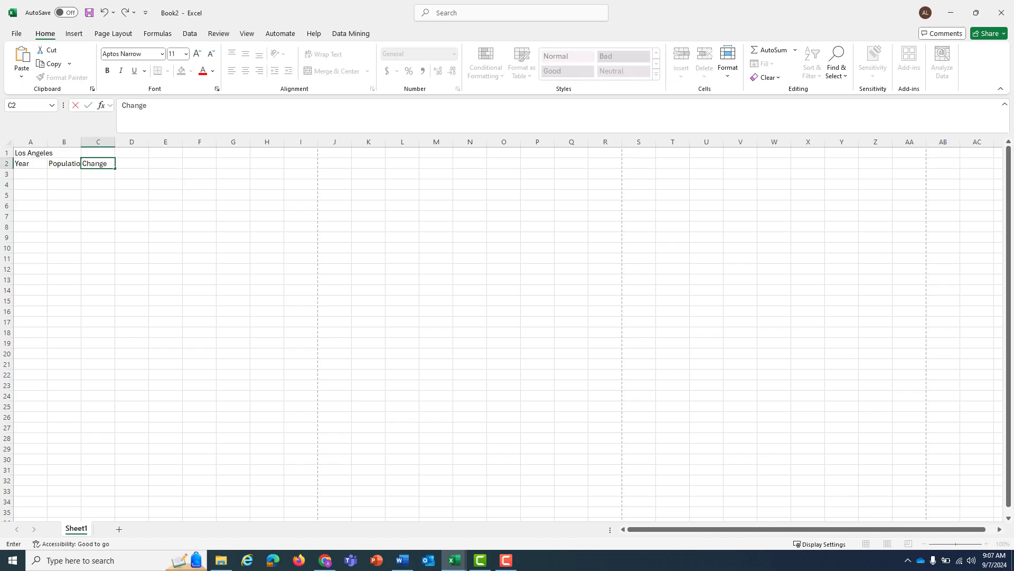
{"action": "key", "text": "Tab"}
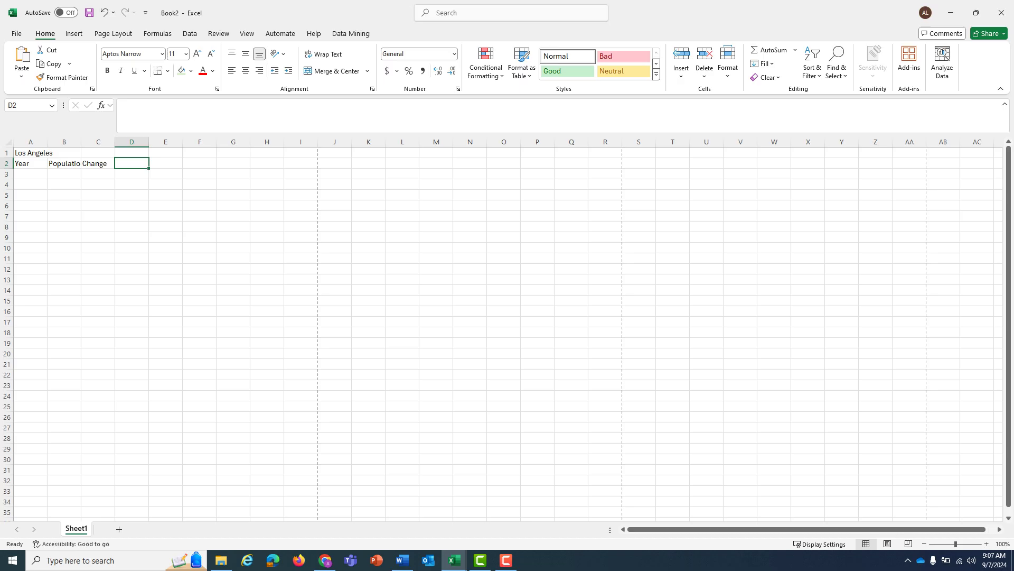
{"action": "type", "text": "Change"}
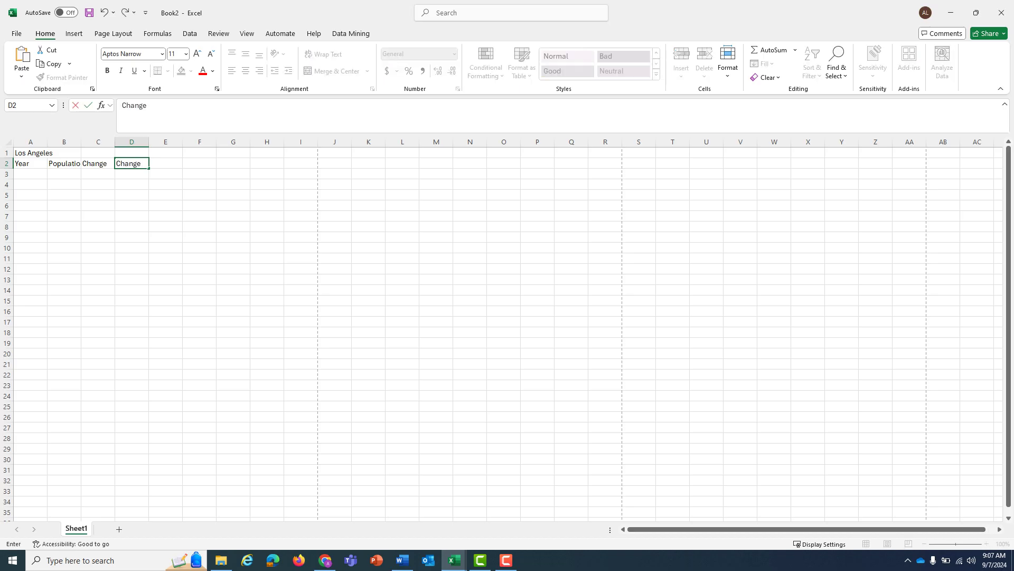
{"action": "type", "text": " %"}
{"action": "left_click", "coordinate": [233, 215]}
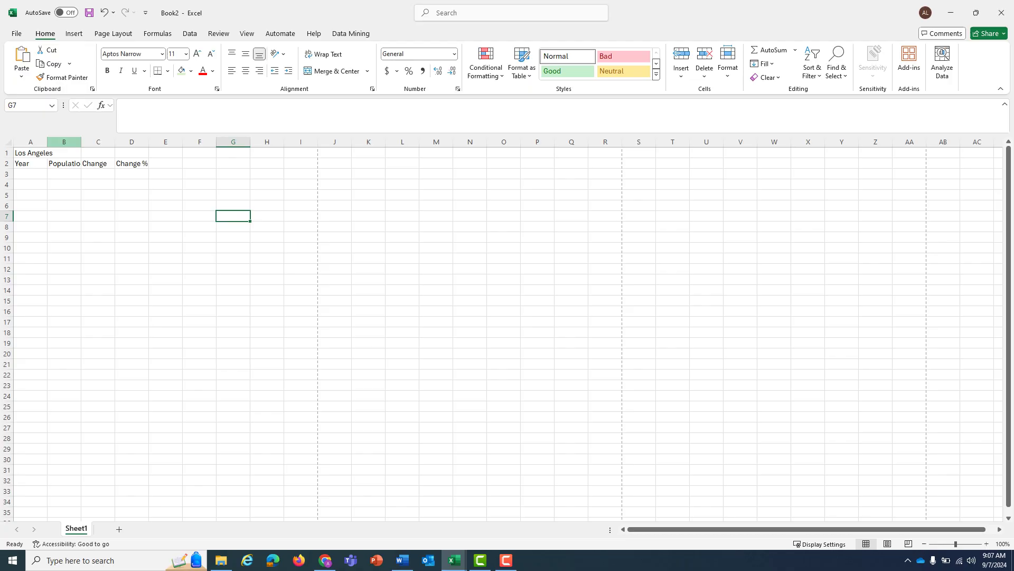
Set the width of columns A through D to 15.
{"action": "left_click_drag", "start_coordinate": [30, 142], "coordinate": [146, 142]}
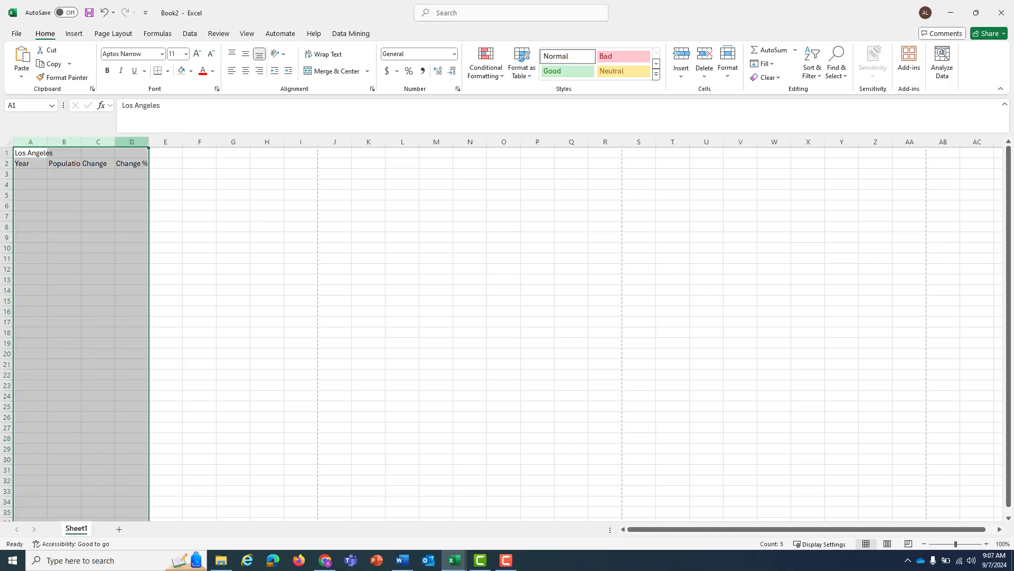
{"action": "right_click", "coordinate": [138, 142]}
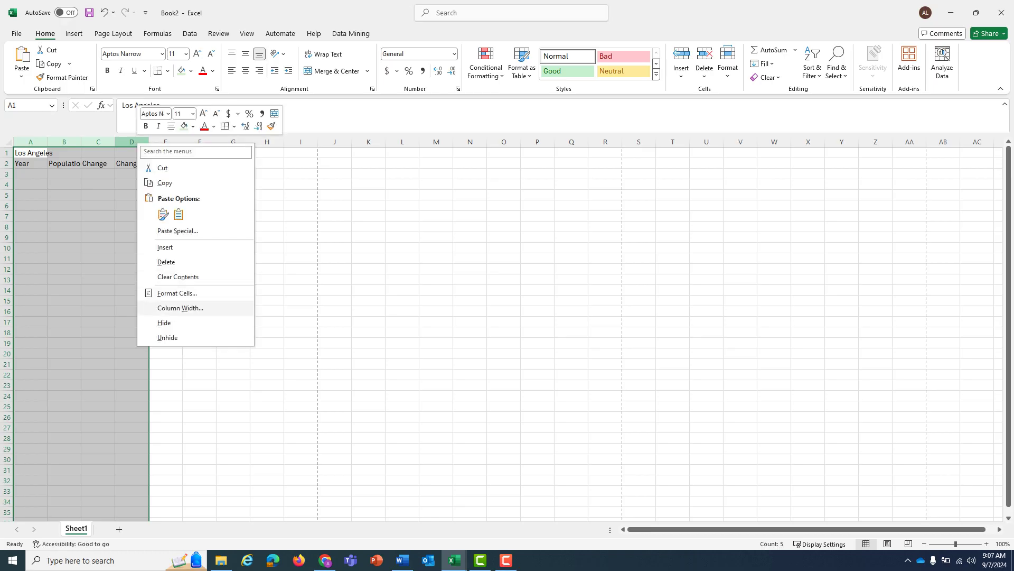
{"action": "left_click", "coordinate": [180, 307]}
{"action": "type", "text": "15"}
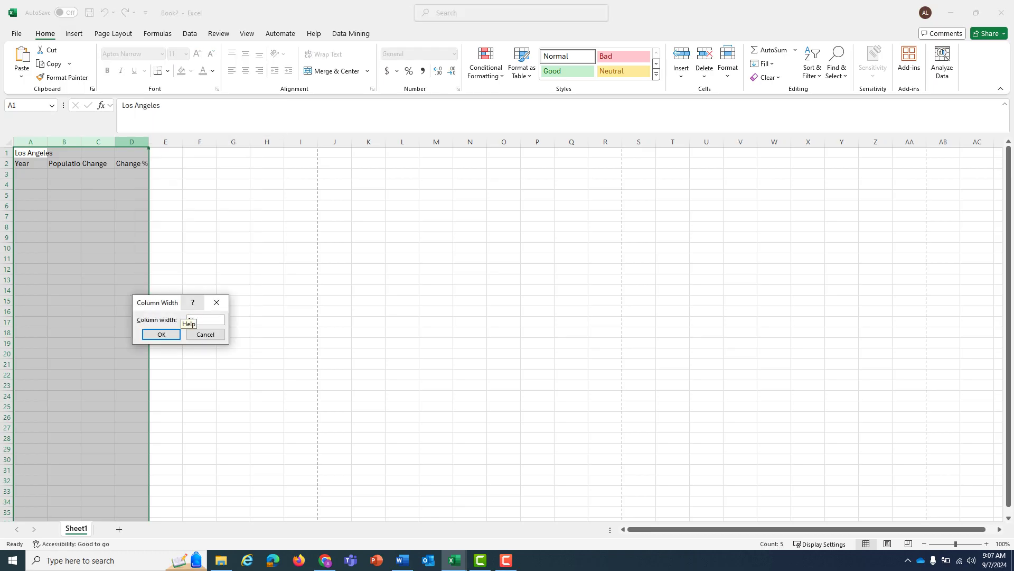
{"action": "key", "text": "Return"}
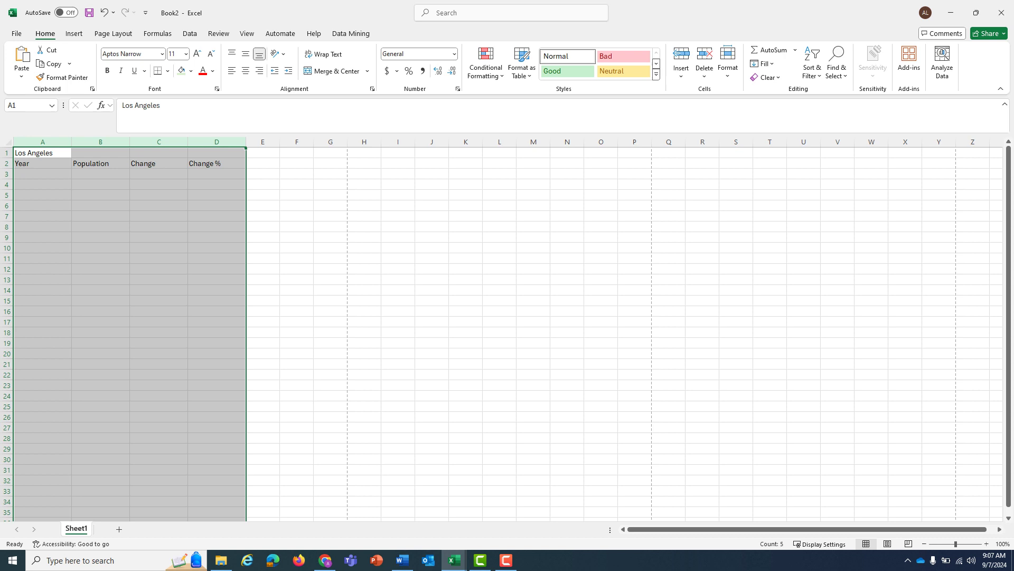
{"action": "left_click", "coordinate": [158, 237]}
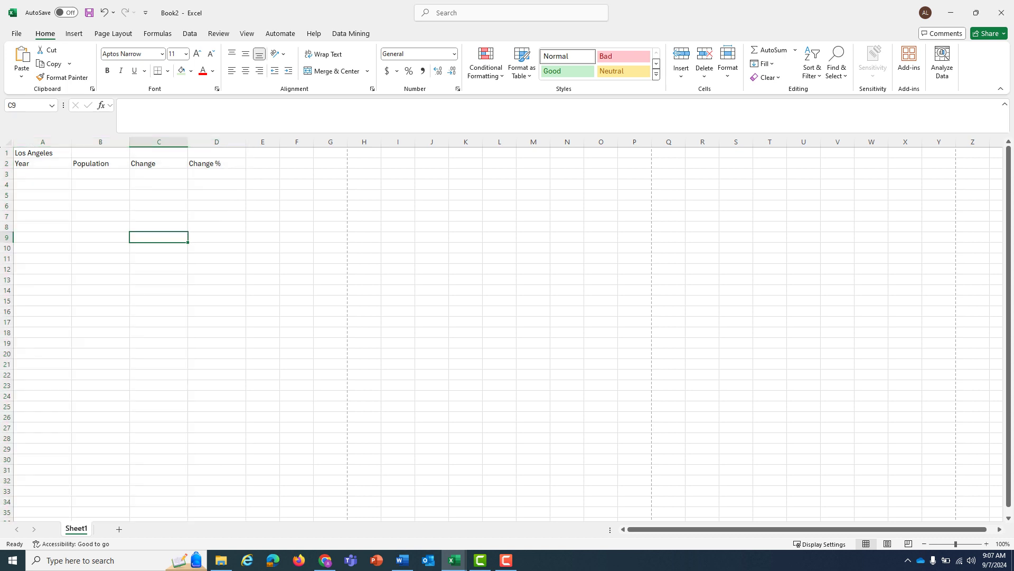
Merge and center the Los Angeles title across A1:D1 and center the column headings in A2:D2.
{"action": "left_click_drag", "start_coordinate": [37, 153], "coordinate": [216, 153]}
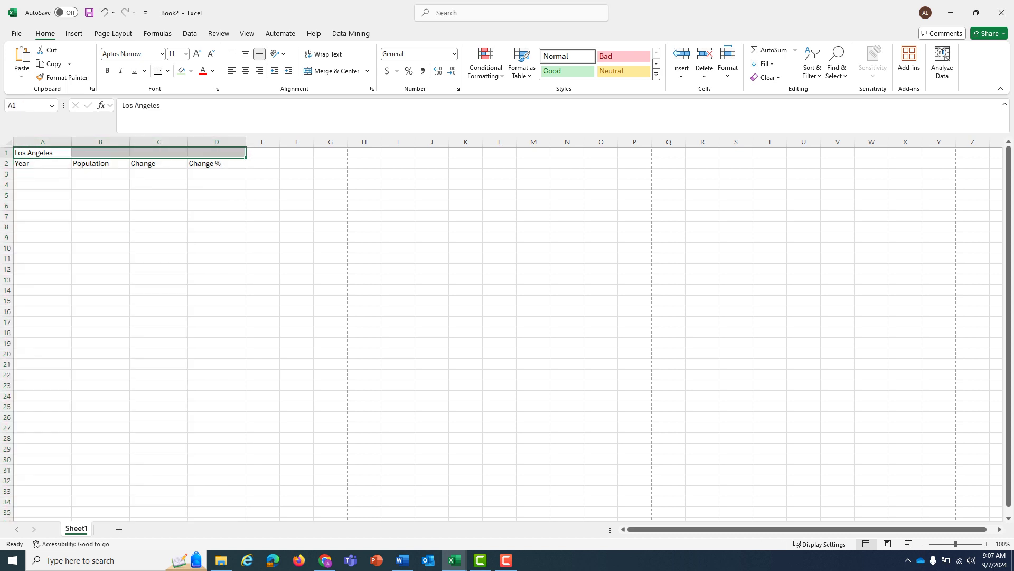
{"action": "left_click", "coordinate": [332, 71]}
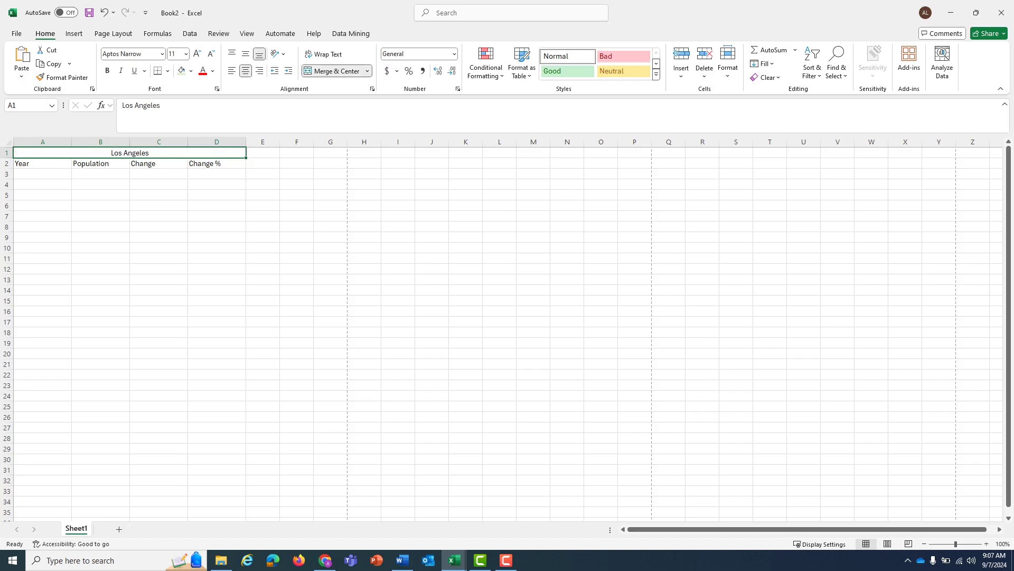
{"action": "left_click_drag", "start_coordinate": [37, 164], "coordinate": [216, 163]}
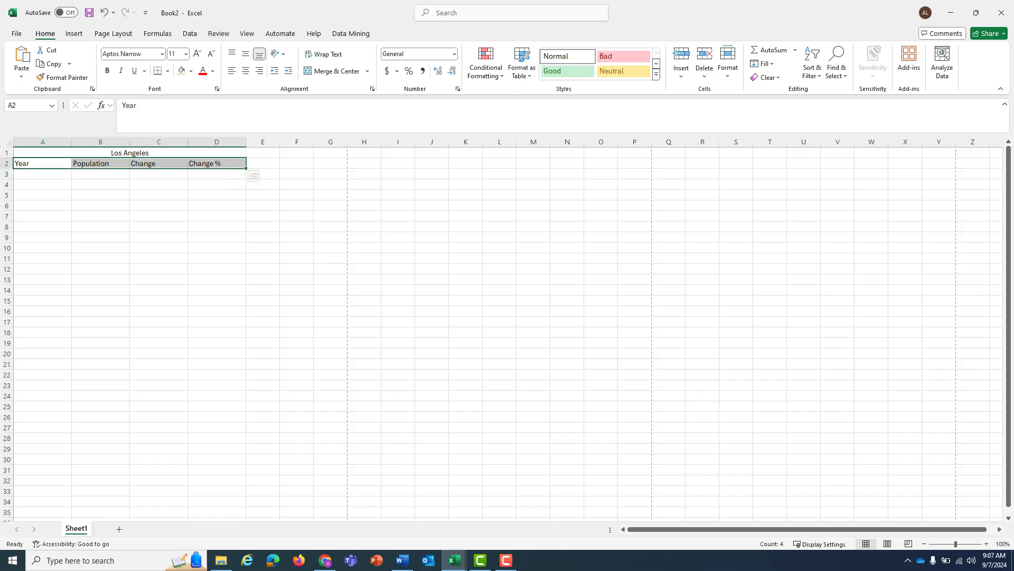
{"action": "left_click", "coordinate": [245, 71]}
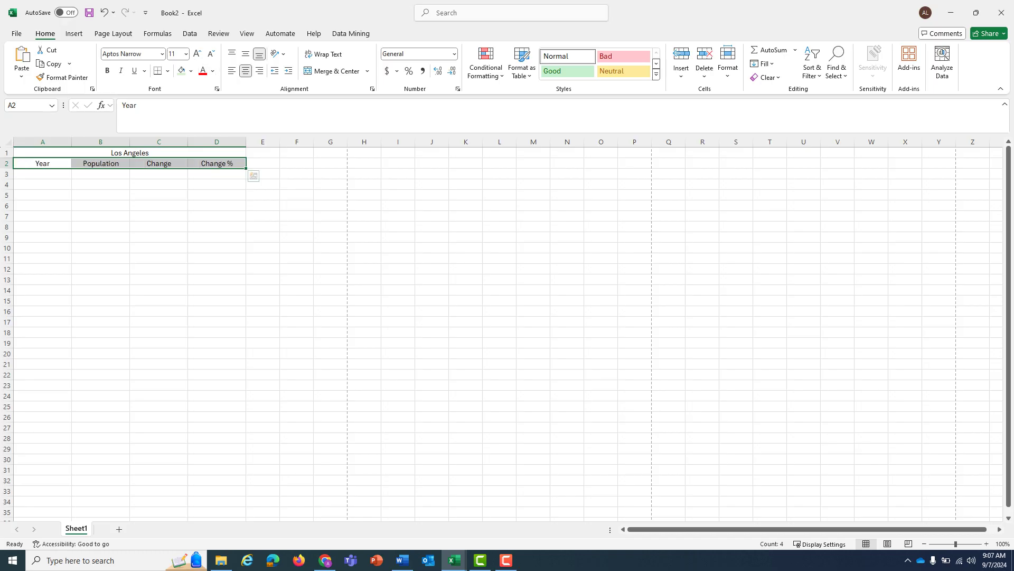
Add a bottom border under the column headings in A2:D2.
{"action": "key", "text": "F10"}
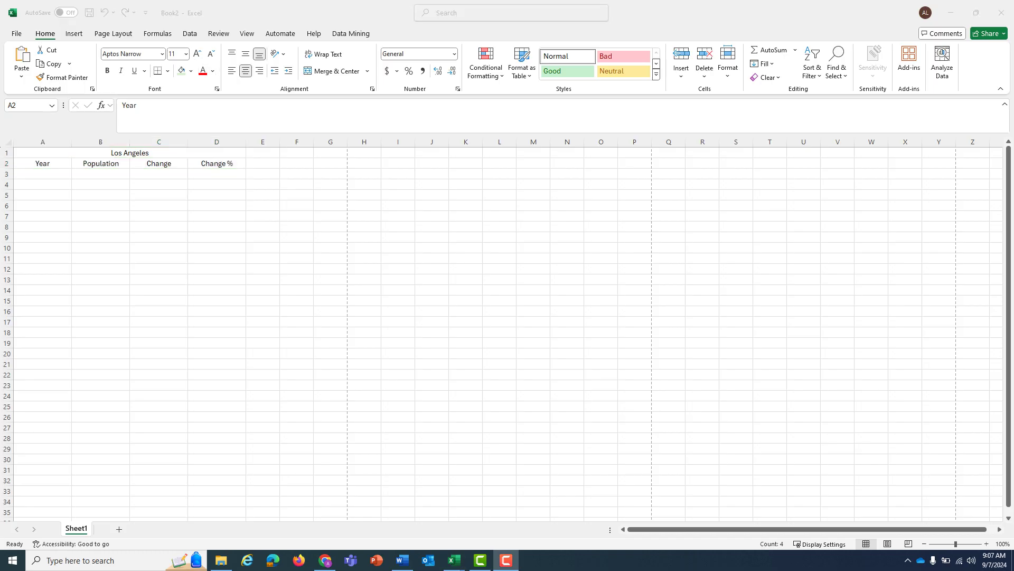
{"action": "key", "text": "alt+Tab"}
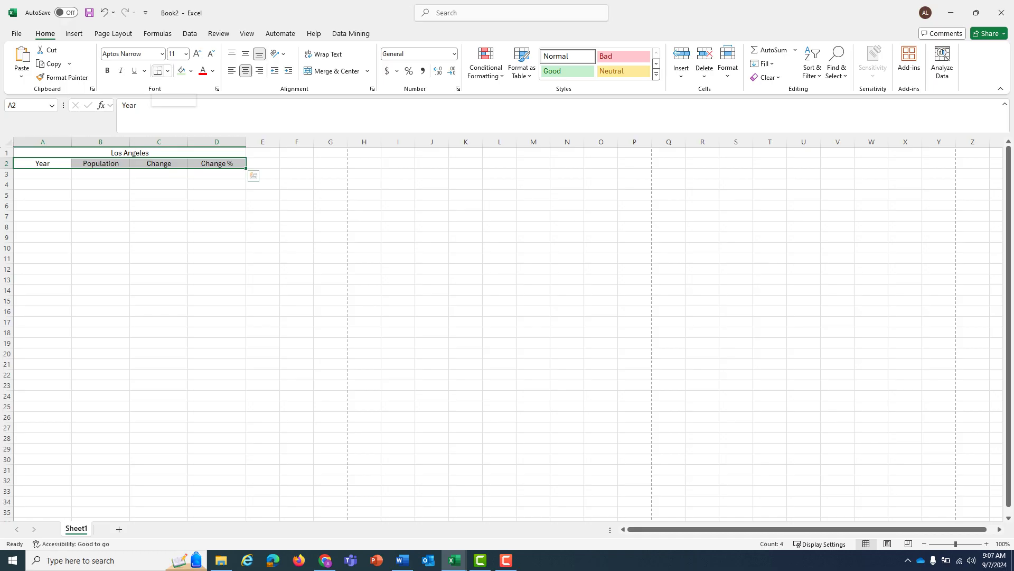
{"action": "left_click", "coordinate": [157, 70]}
{"action": "left_click", "coordinate": [158, 247]}
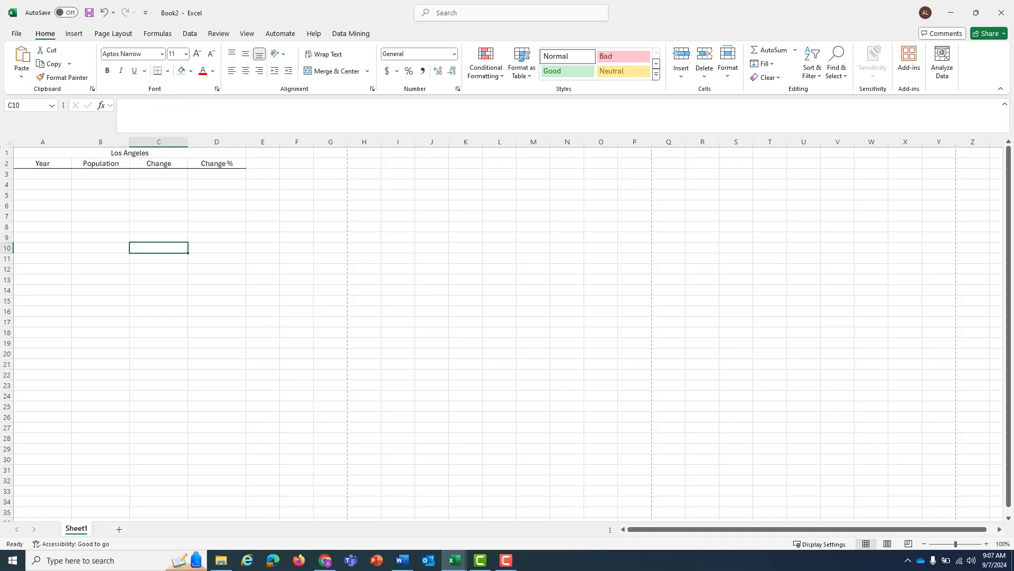
Switch to the YouTube video and shrink the spreadsheet into a floating window over it.
{"action": "key", "text": "alt+Tab"}
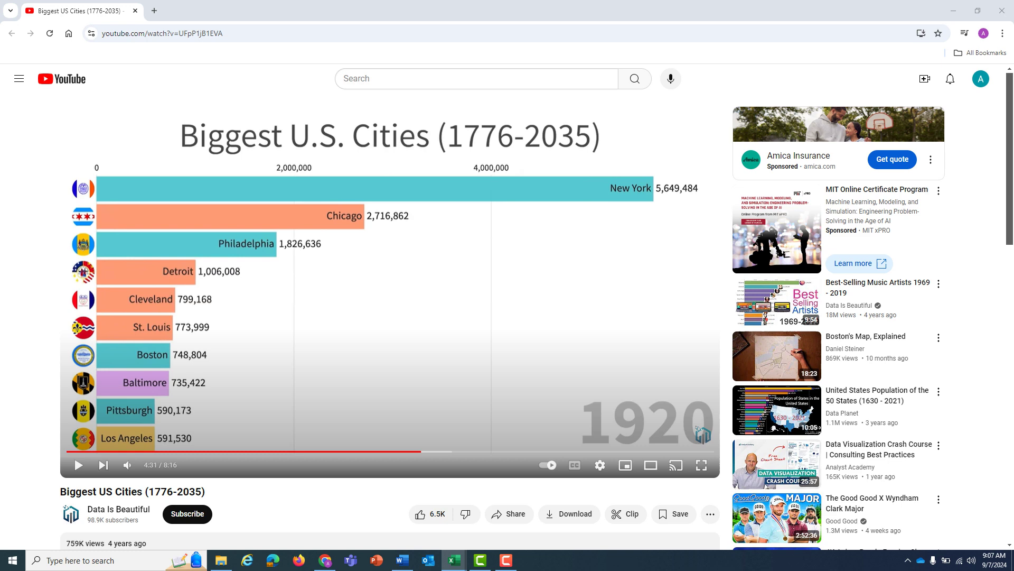
{"action": "left_click_drag", "start_coordinate": [1013, 0], "coordinate": [634, 147]}
{"action": "left_click", "coordinate": [207, 308]}
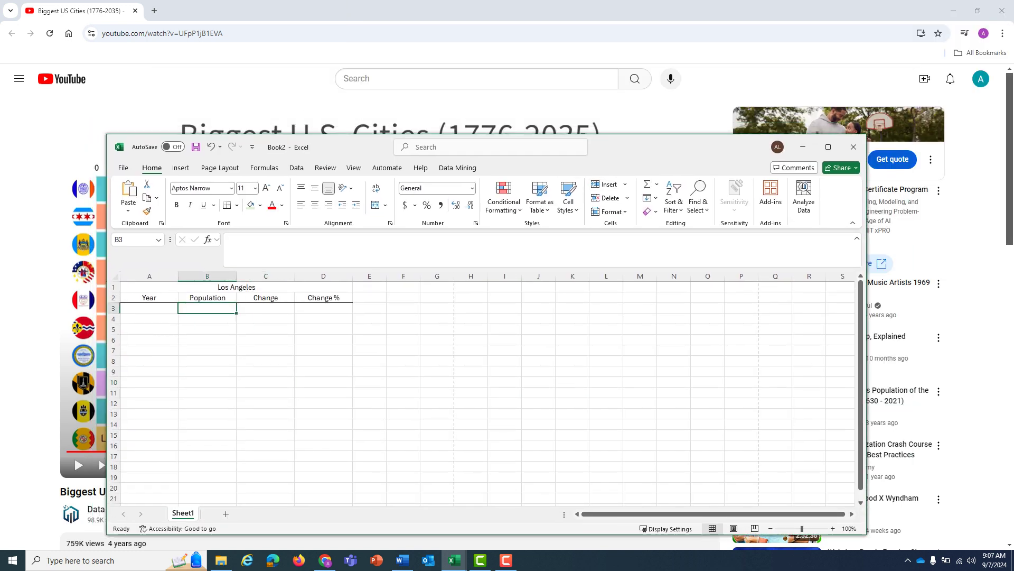
Enter the year 1920 in A3 and the Los Angeles population 591530 in B3, keeping the video's Los Angeles figure visible.
{"action": "left_click", "coordinate": [149, 308]}
{"action": "type", "text": "1920"}
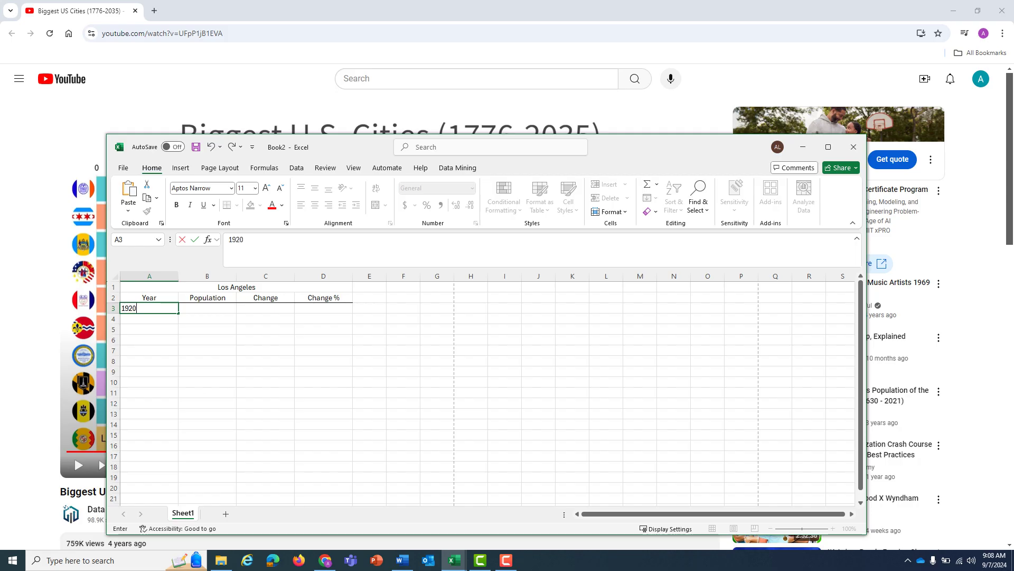
{"action": "left_click_drag", "start_coordinate": [343, 146], "coordinate": [439, 142]}
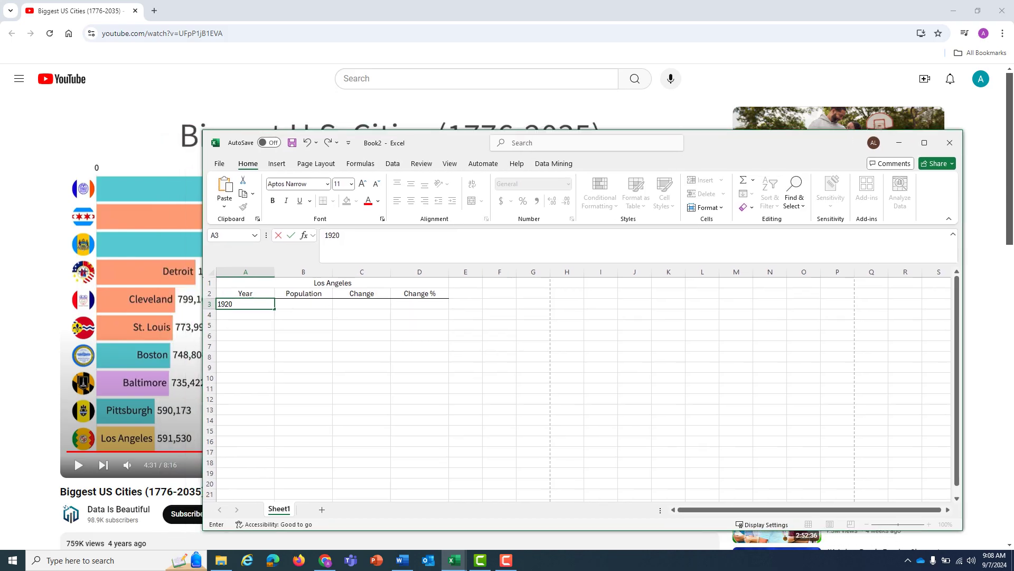
{"action": "key", "text": "Tab"}
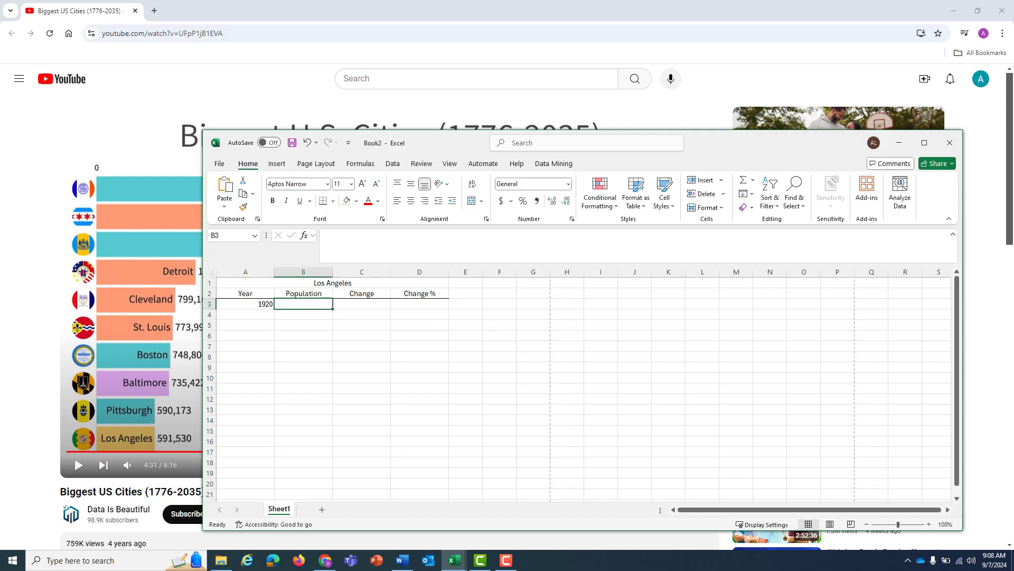
{"action": "type", "text": "5915"}
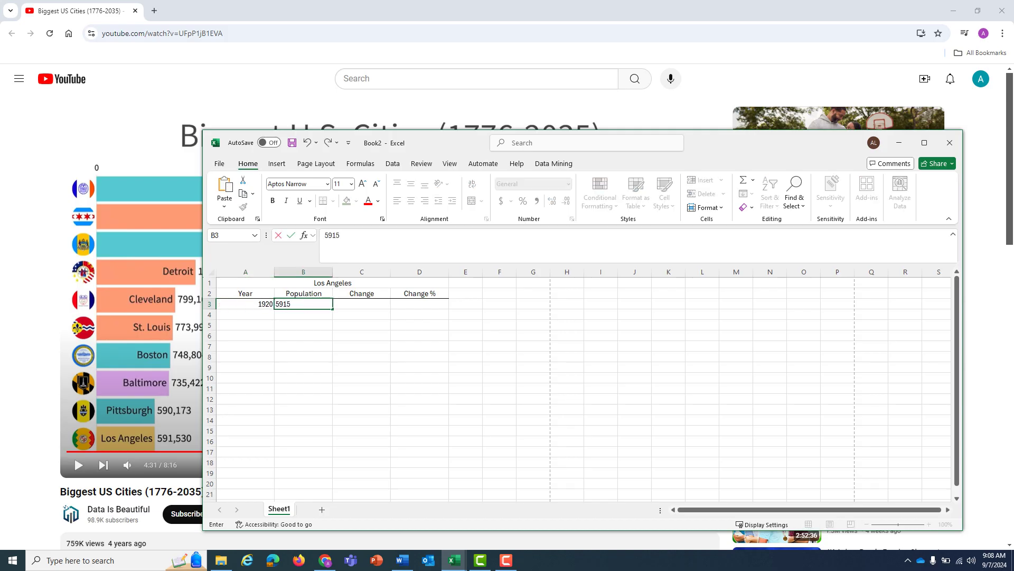
{"action": "type", "text": "30"}
{"action": "left_click", "coordinate": [419, 366]}
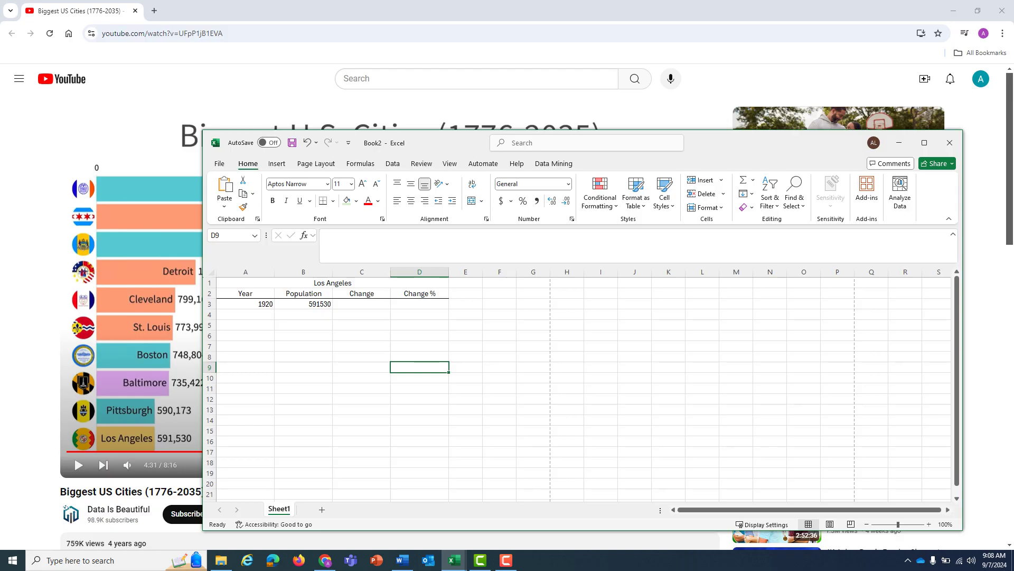
Enter the years 1930 in A4 and 1940 in A5.
{"action": "left_click", "coordinate": [246, 304]}
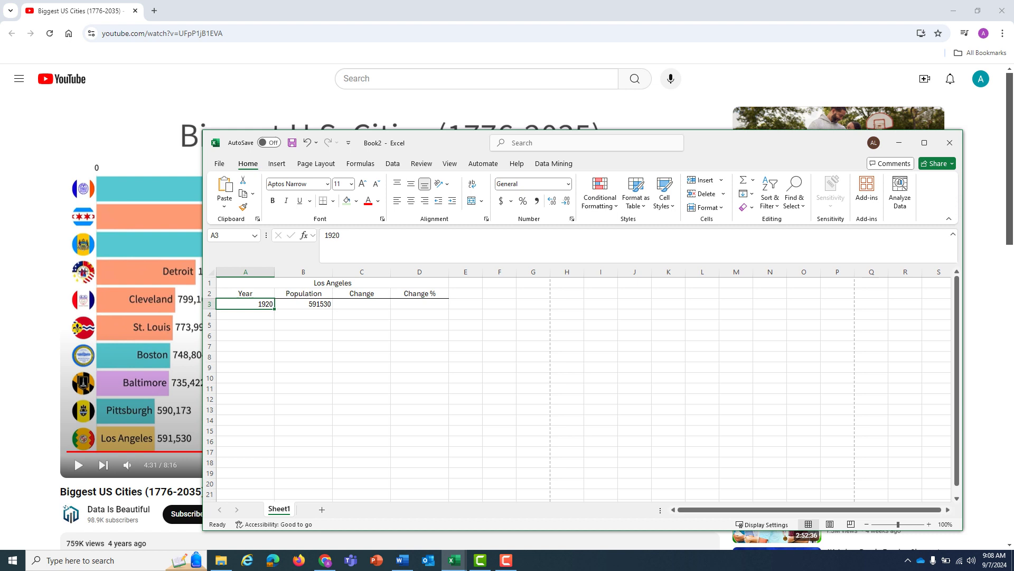
{"action": "left_click", "coordinate": [245, 314]}
{"action": "type", "text": "19"}
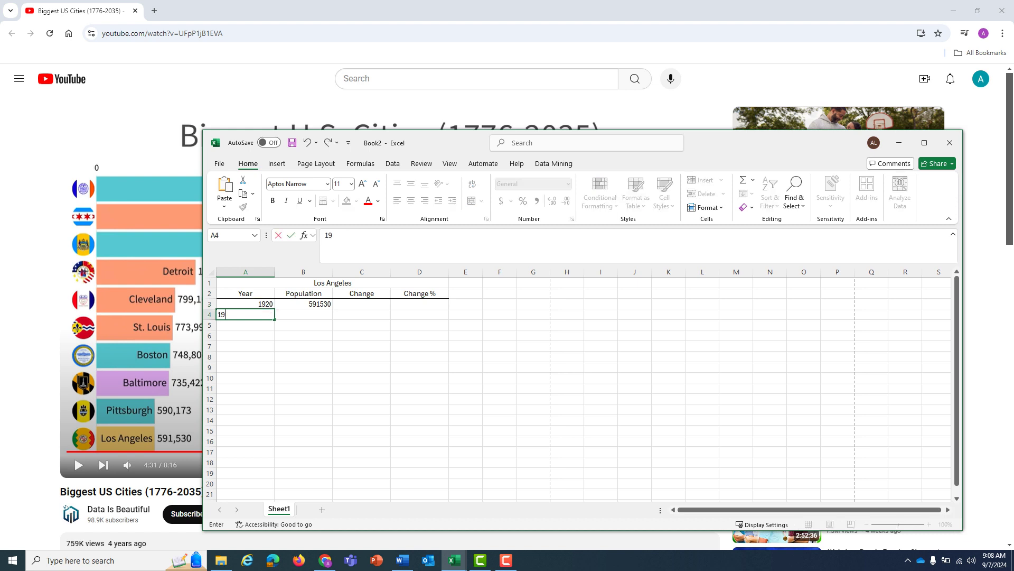
{"action": "type", "text": "30"}
{"action": "key", "text": "Return"}
{"action": "type", "text": "1940"}
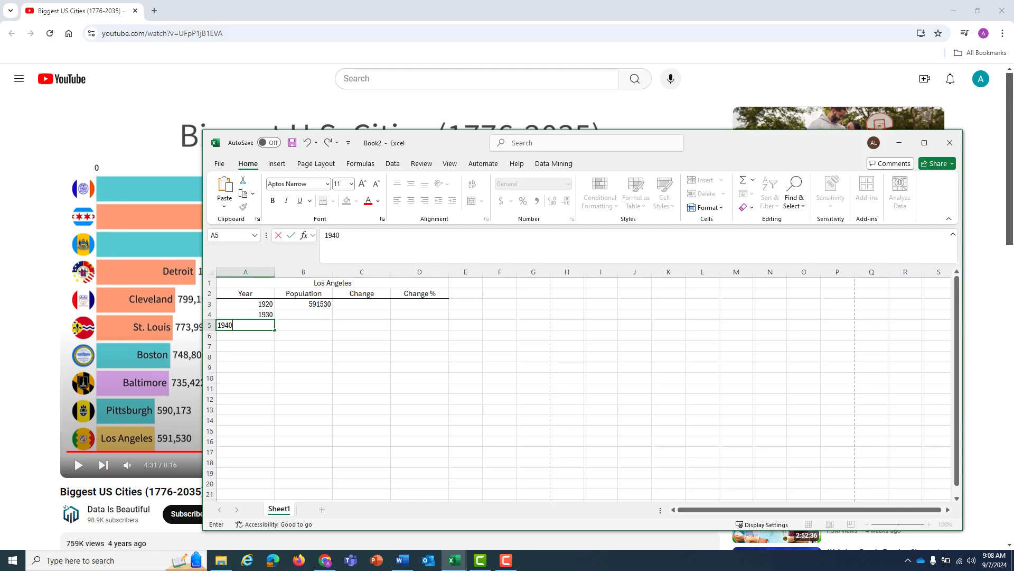
{"action": "left_click", "coordinate": [361, 377]}
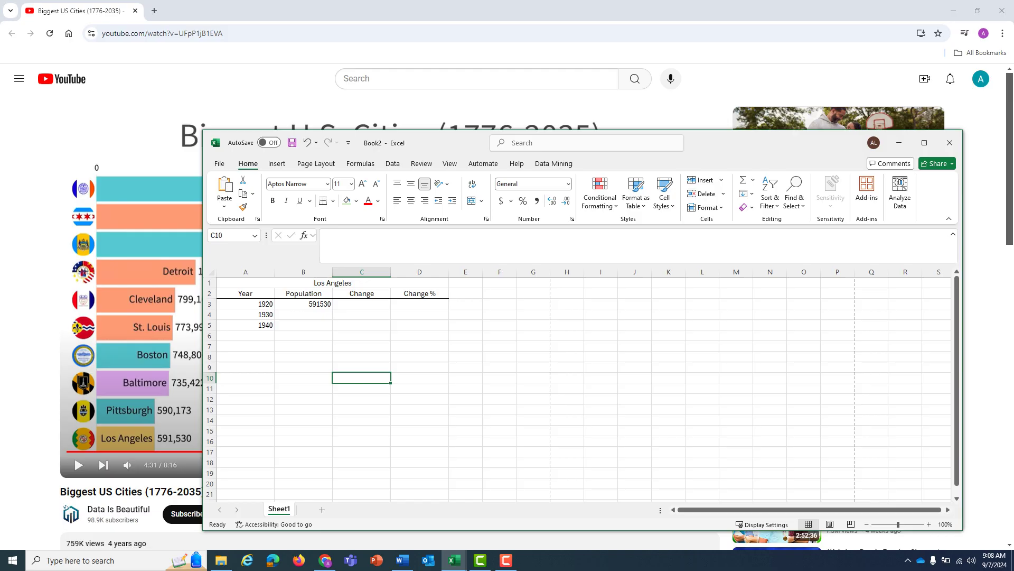
Extend the ten-year series from A3:A5 down to 2030 in A14 and center the years.
{"action": "left_click_drag", "start_coordinate": [245, 304], "coordinate": [277, 399]}
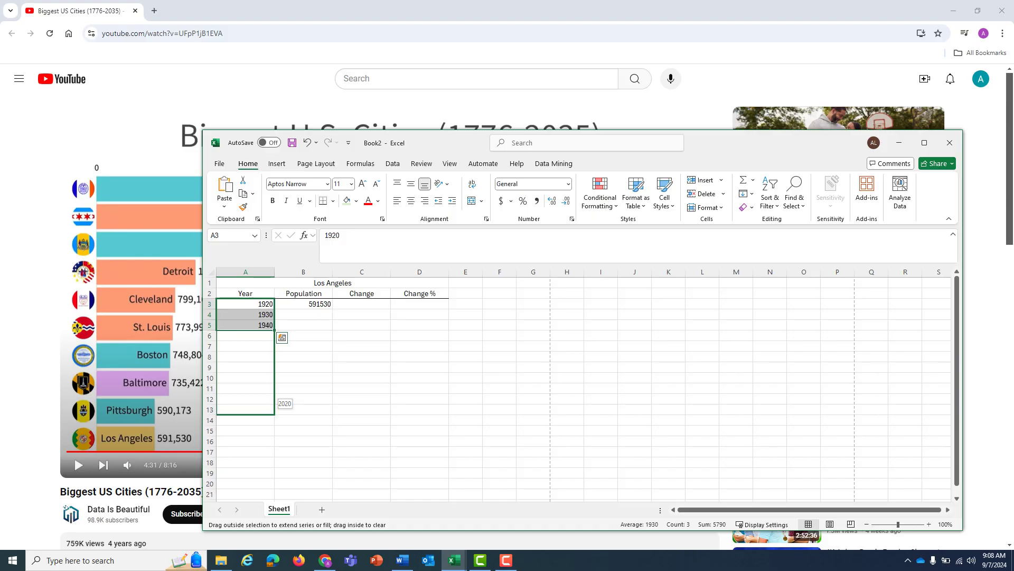
{"action": "left_click_drag", "start_coordinate": [277, 399], "coordinate": [277, 411]}
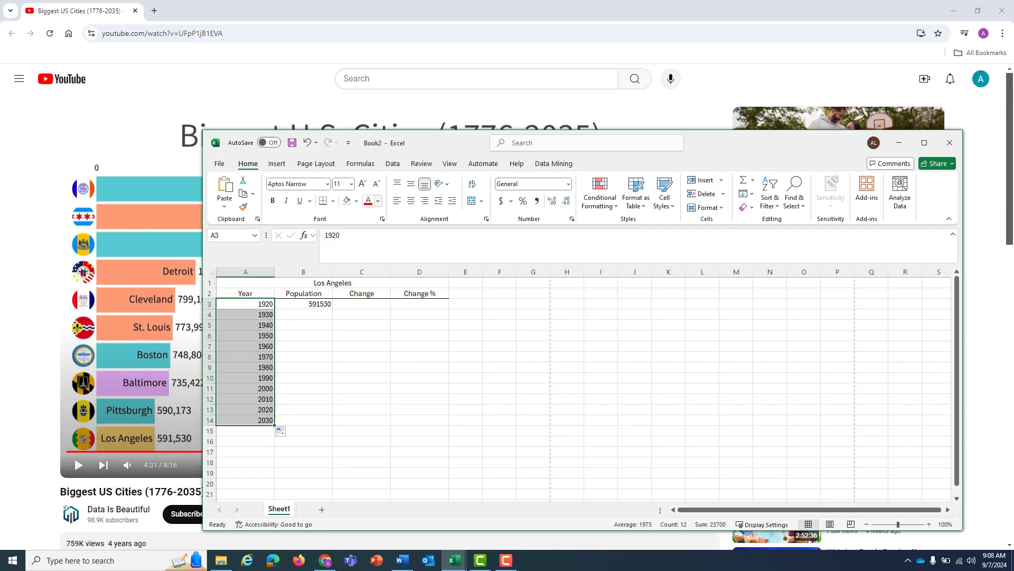
{"action": "left_click", "coordinate": [411, 200]}
{"action": "left_click", "coordinate": [361, 366]}
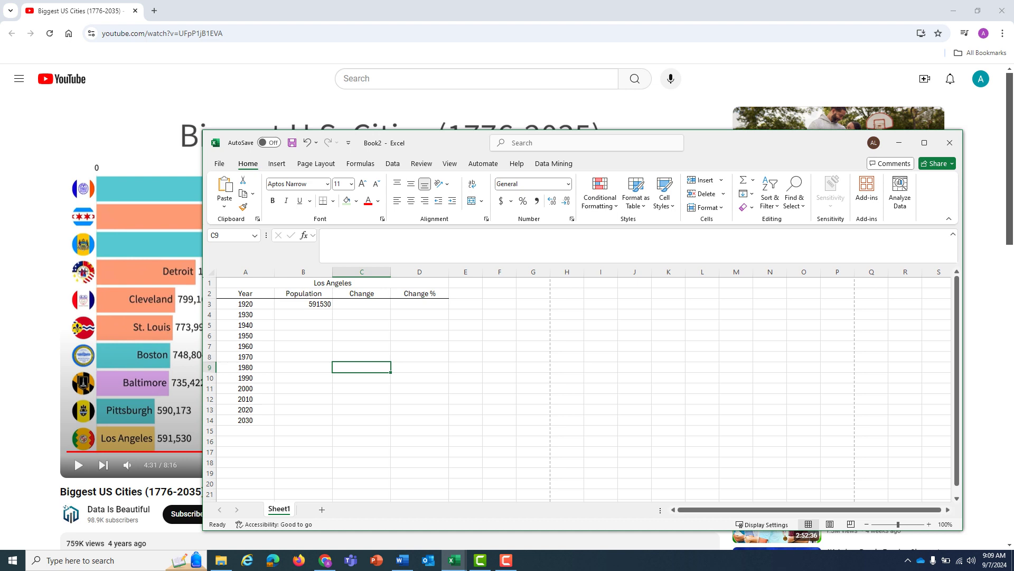
Copy the Los Angeles table A1:D14 to A15 and retitle the copy "Philadelphia".
{"action": "left_click_drag", "start_coordinate": [243, 283], "coordinate": [423, 421]}
{"action": "key", "text": "ctrl+c"}
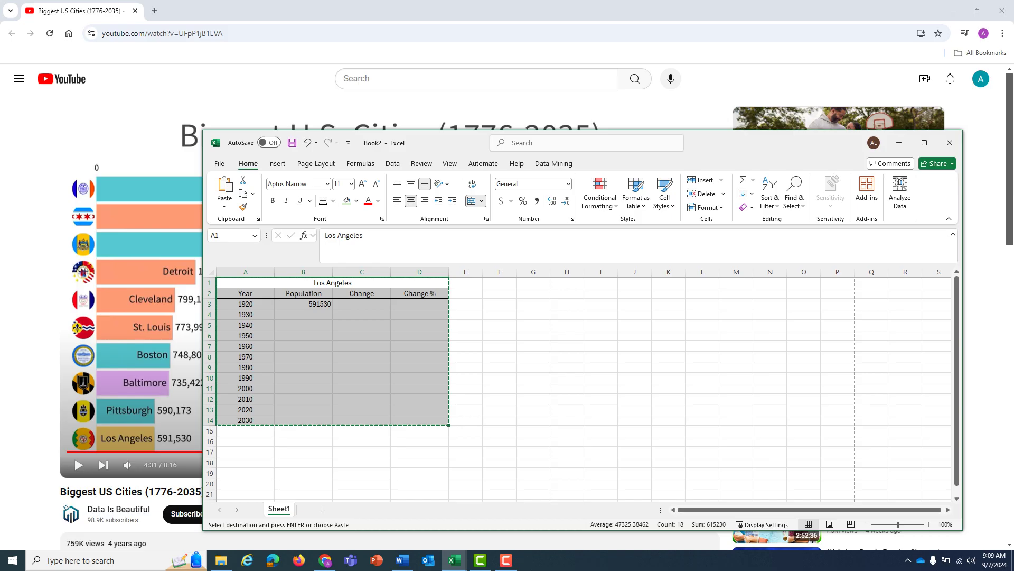
{"action": "left_click", "coordinate": [245, 431]}
{"action": "key", "text": "ctrl+v"}
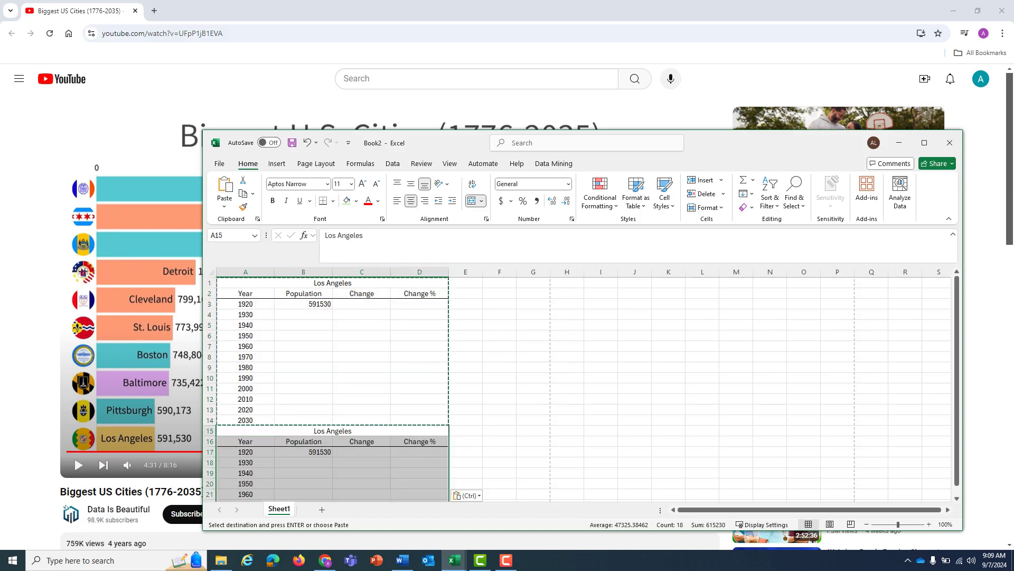
{"action": "type", "text": "Phi"}
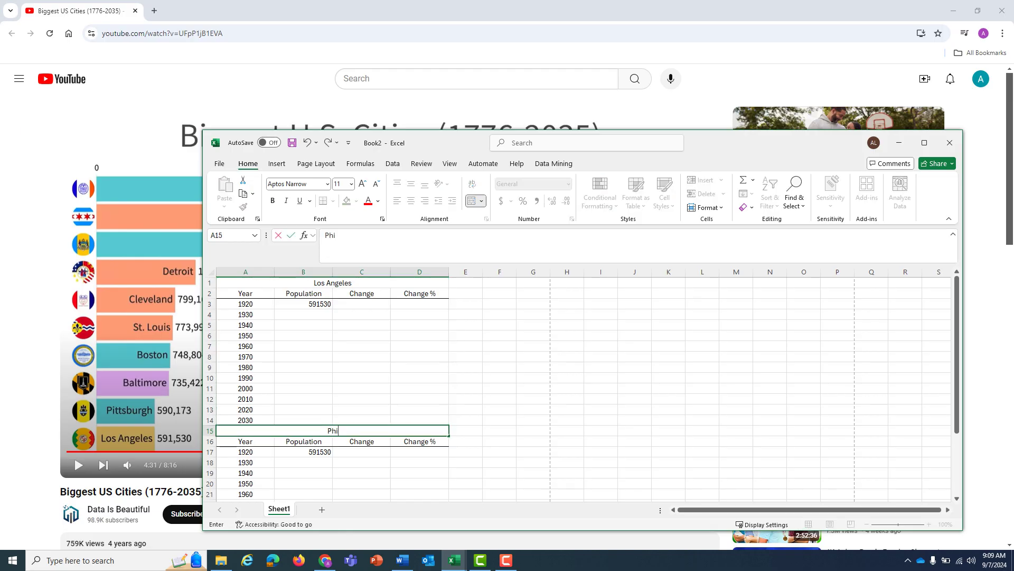
{"action": "type", "text": "ladelphia"}
{"action": "left_click", "coordinate": [499, 451]}
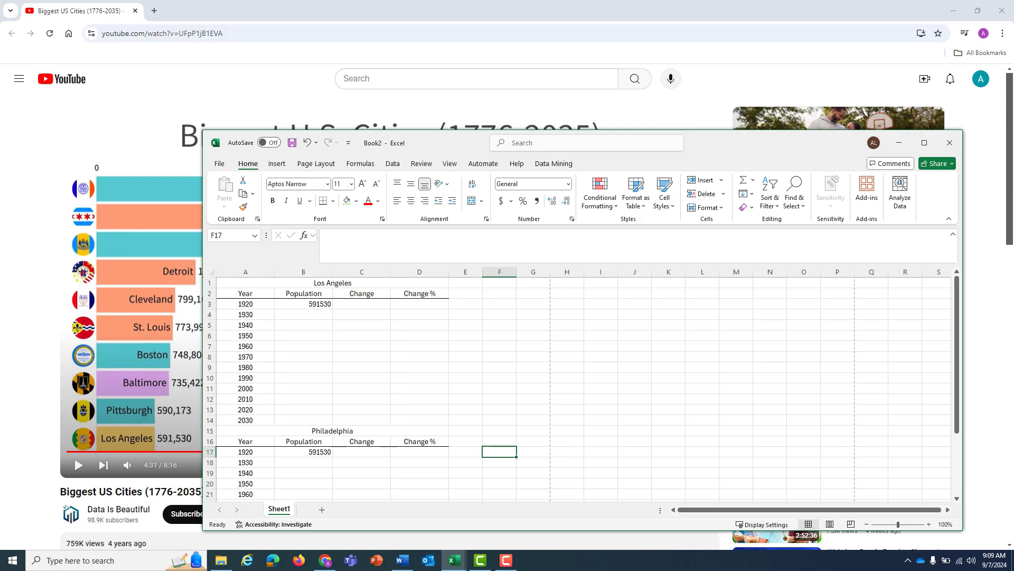
Arrange the YouTube video and the spreadsheet side by side, each on half of the screen.
{"action": "left_click_drag", "start_coordinate": [444, 143], "coordinate": [299, 283]}
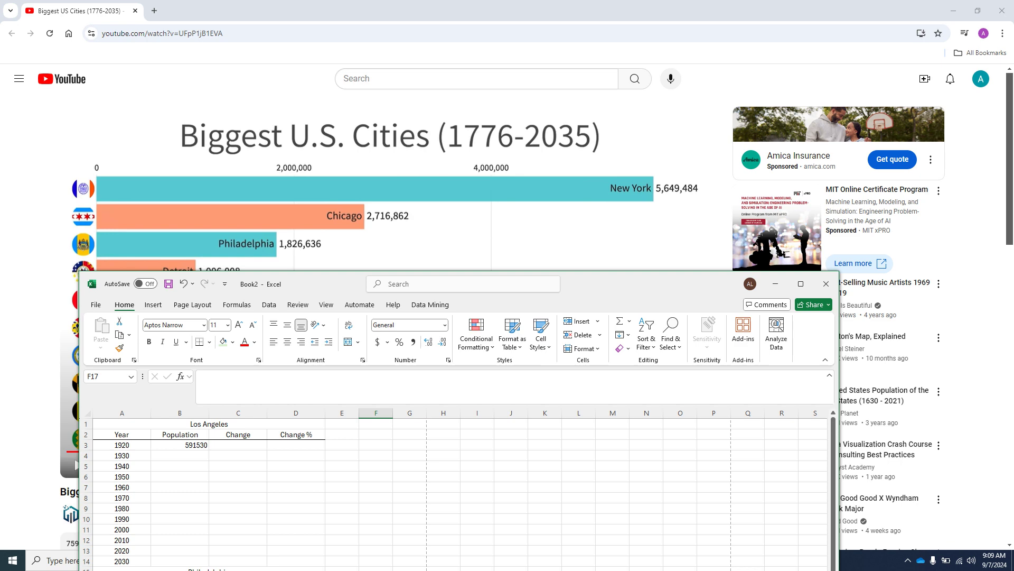
{"action": "left_click_drag", "start_coordinate": [299, 283], "coordinate": [430, 168]}
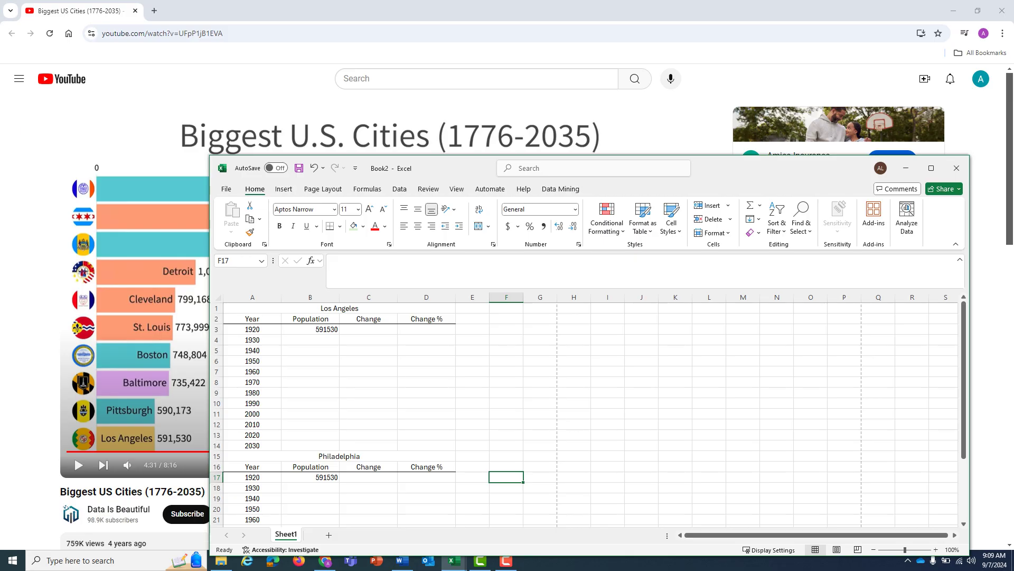
{"action": "key", "text": "super+Right"}
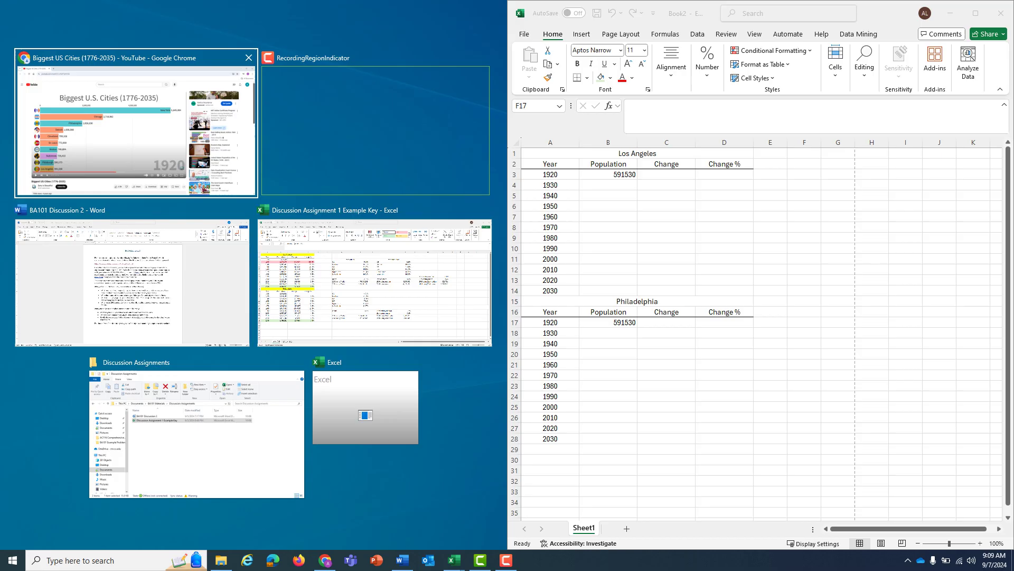
{"action": "key", "text": "Return"}
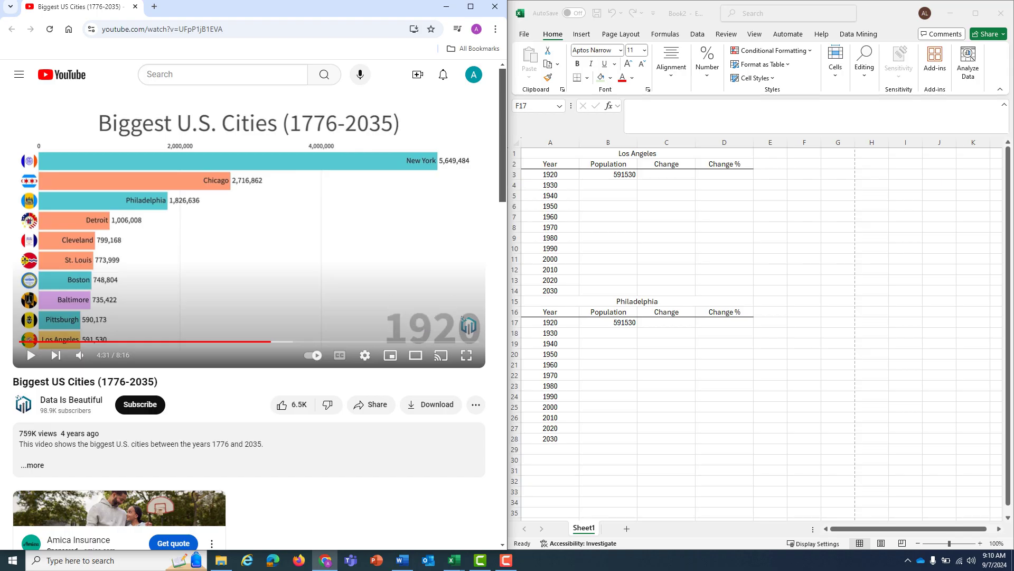
{"action": "key", "text": "alt+Tab"}
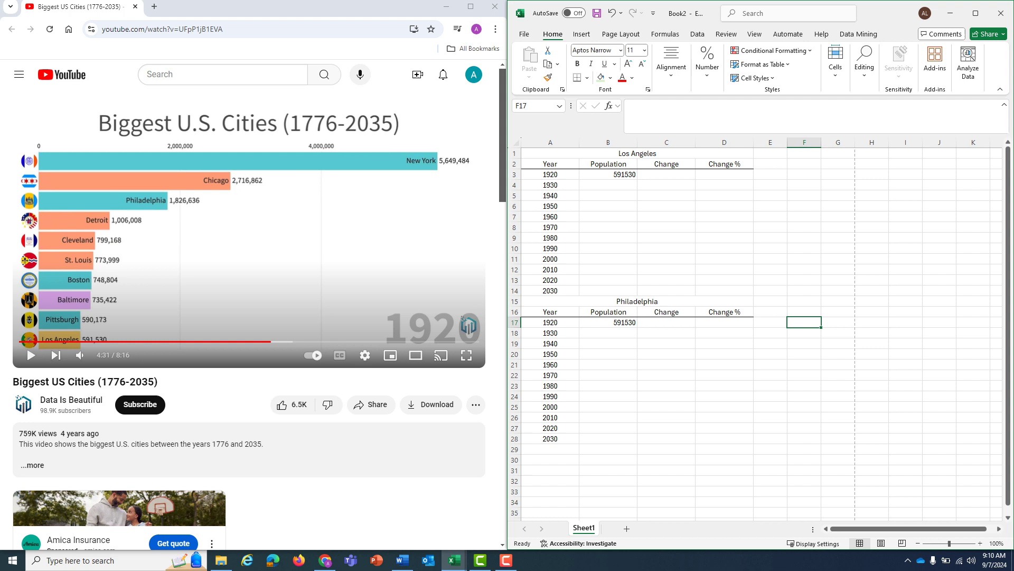
Set Philadelphia's 1920 population in B17 to 1826636.
{"action": "left_click", "coordinate": [608, 322]}
{"action": "type", "text": "1"}
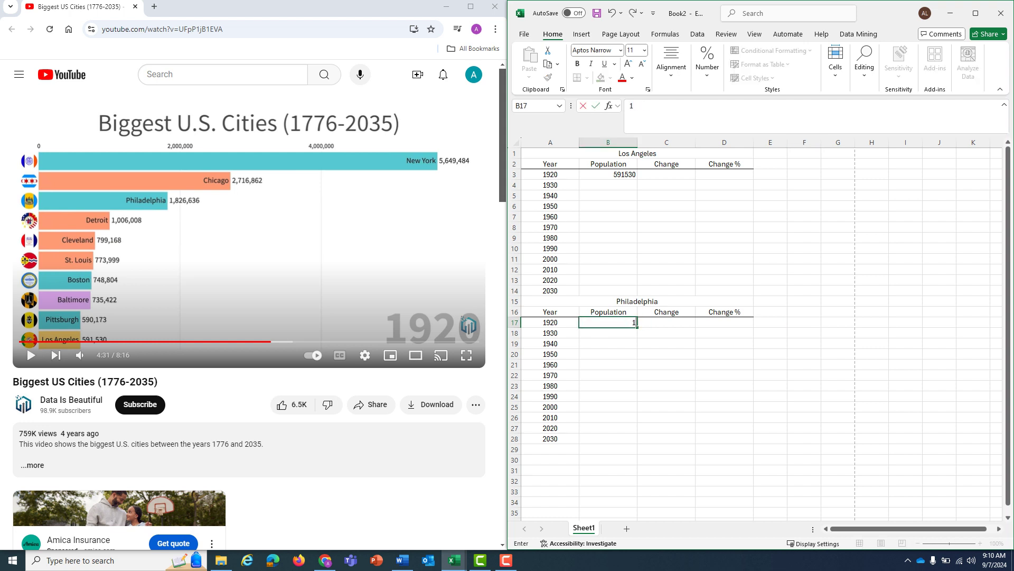
{"action": "type", "text": "826636"}
{"action": "left_click", "coordinate": [666, 365]}
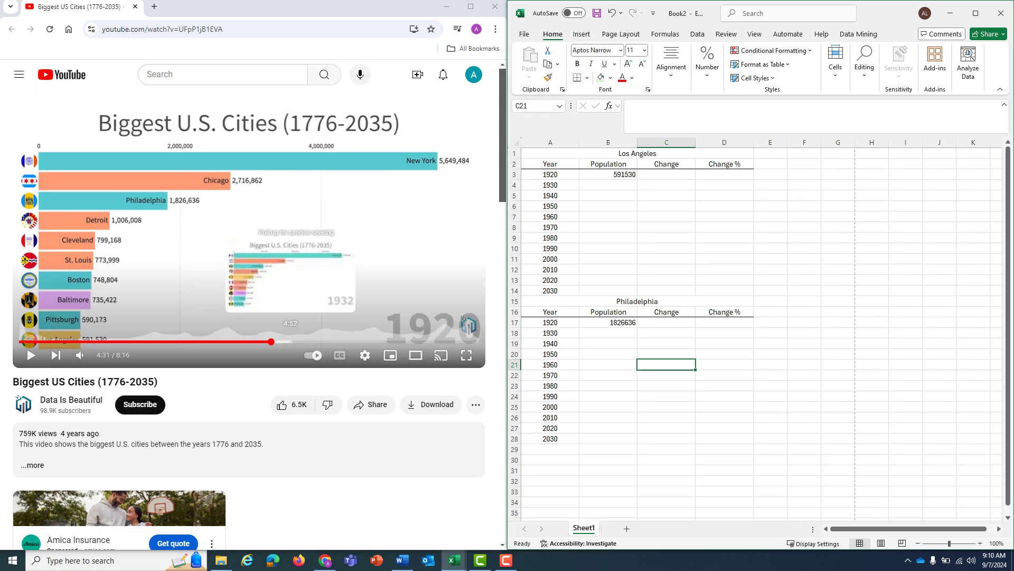
Advance the YouTube video to the year 1930 and pause it there.
{"action": "left_click", "coordinate": [285, 342]}
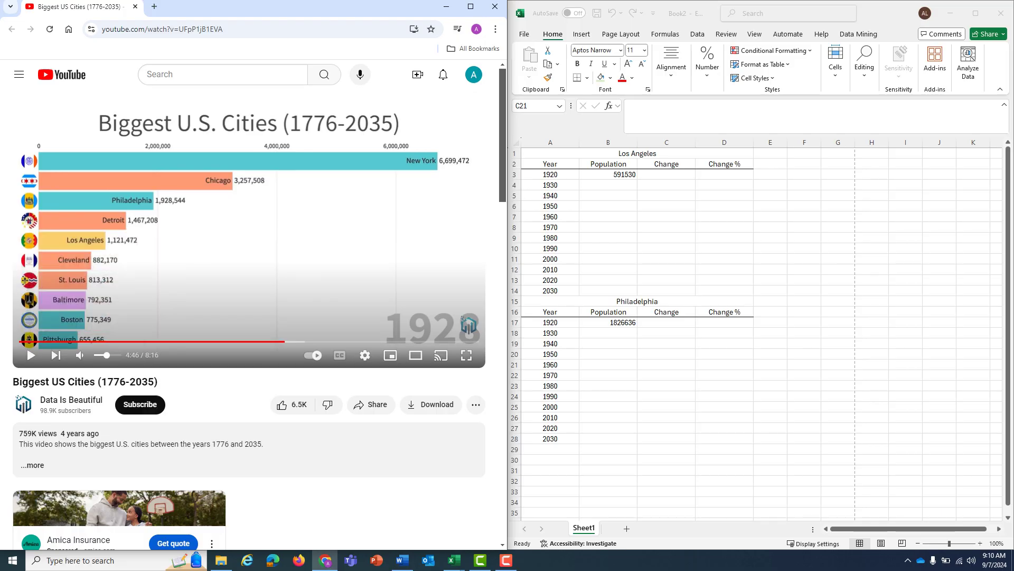
{"action": "left_click", "coordinate": [31, 354]}
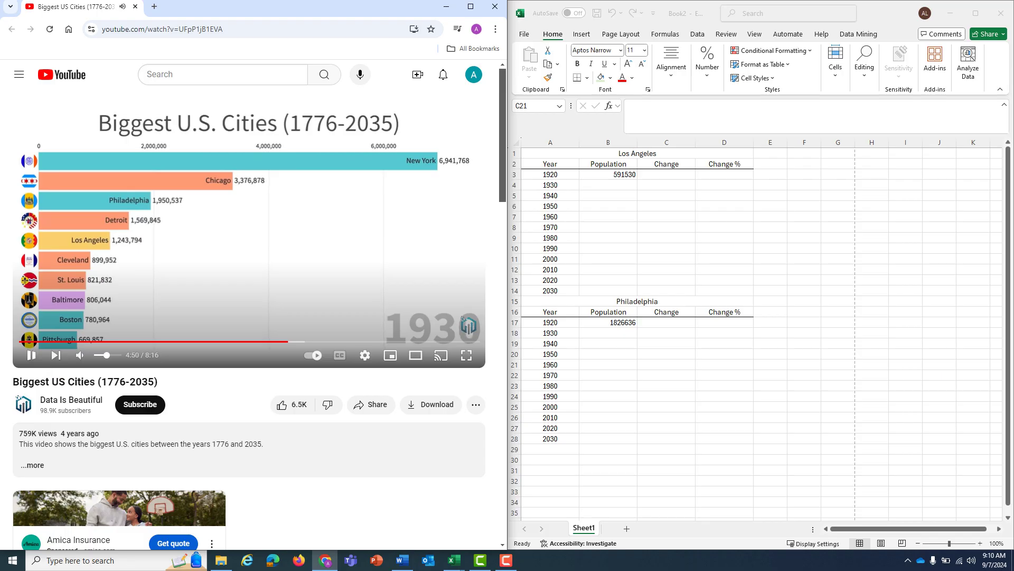
{"action": "left_click", "coordinate": [31, 355]}
Enter the 1930 Los Angeles population 1243794 in B4.
{"action": "left_click", "coordinate": [608, 184]}
{"action": "left_click", "coordinate": [608, 184]}
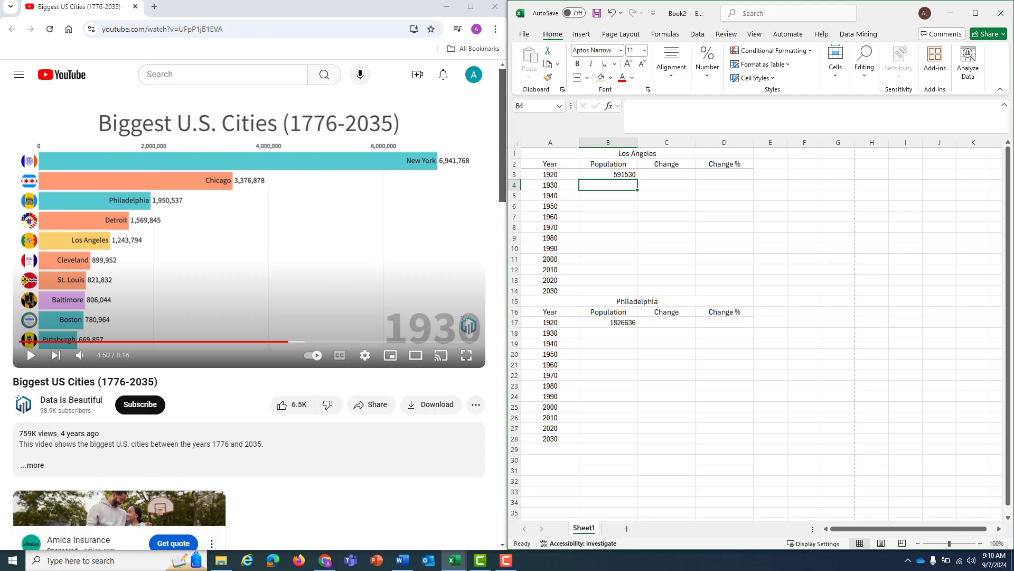
{"action": "type", "text": "1"}
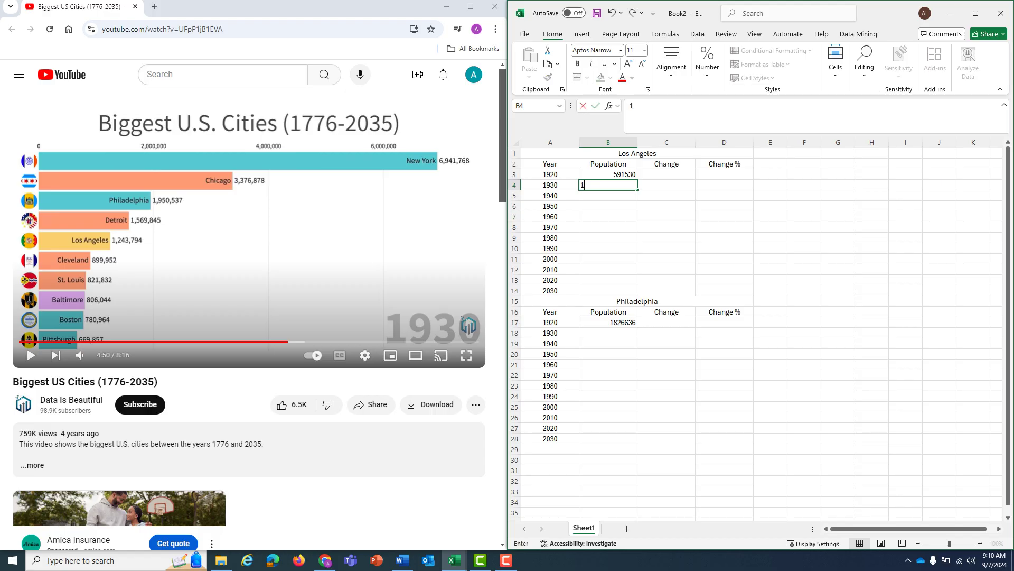
{"action": "type", "text": "243794"}
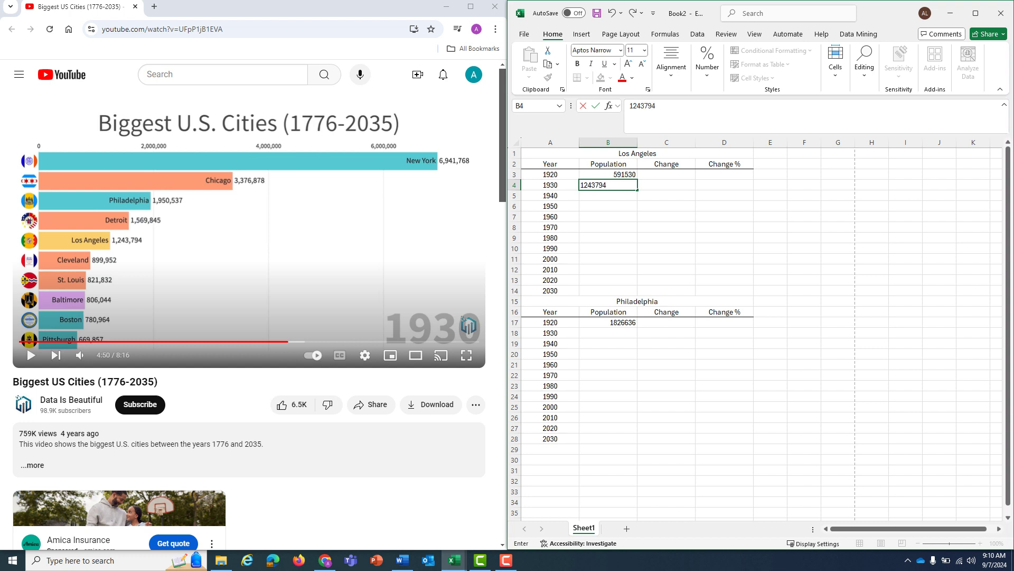
{"action": "left_click", "coordinate": [666, 248]}
Enter the 1930 Philadelphia population 1950537 in B18.
{"action": "left_click", "coordinate": [608, 322]}
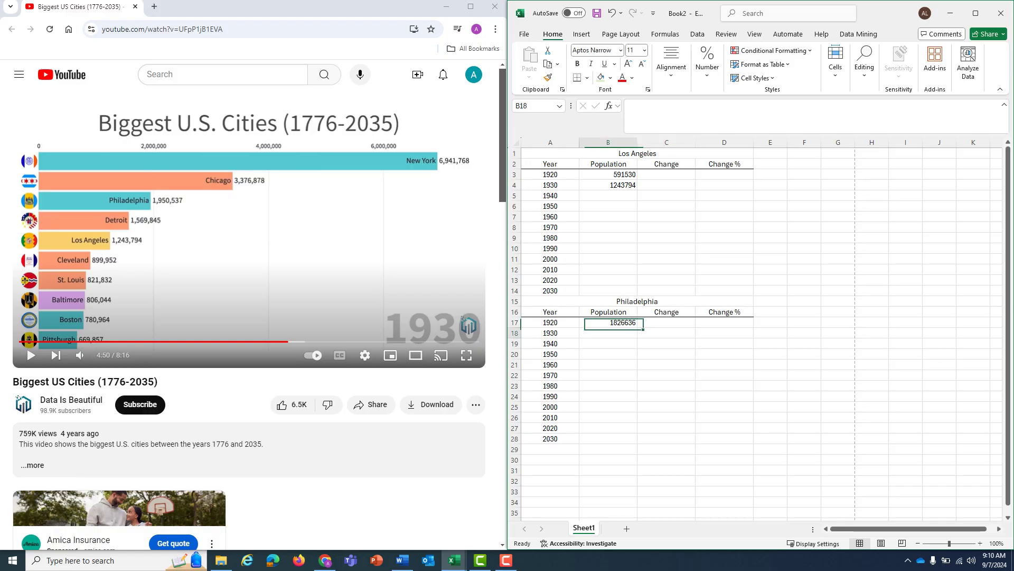
{"action": "key", "text": "Return"}
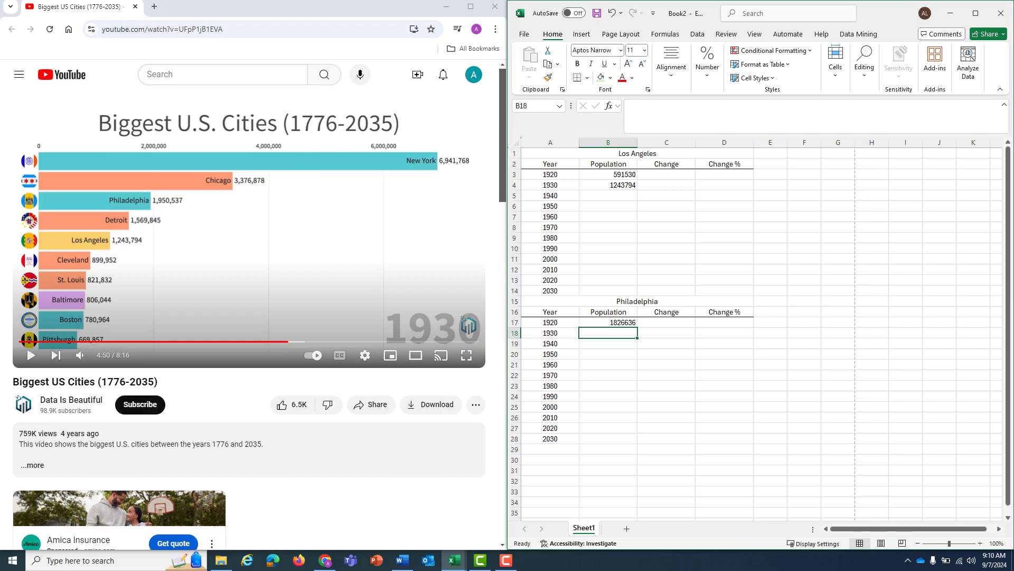
{"action": "type", "text": "1950"}
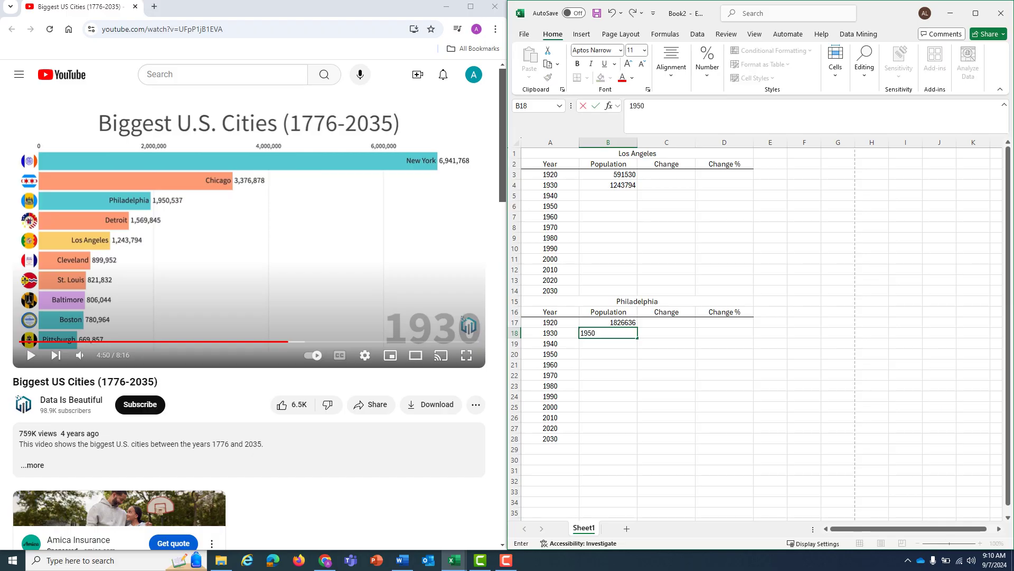
{"action": "type", "text": "537"}
{"action": "left_click", "coordinate": [724, 396]}
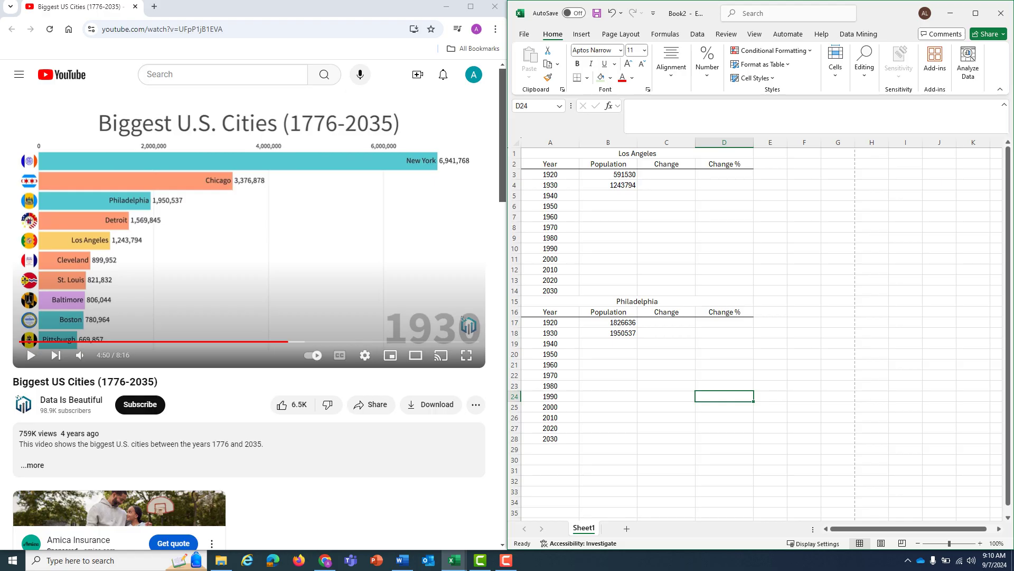
{"action": "type", "text": "="}
{"action": "key", "text": "BackSpace"}
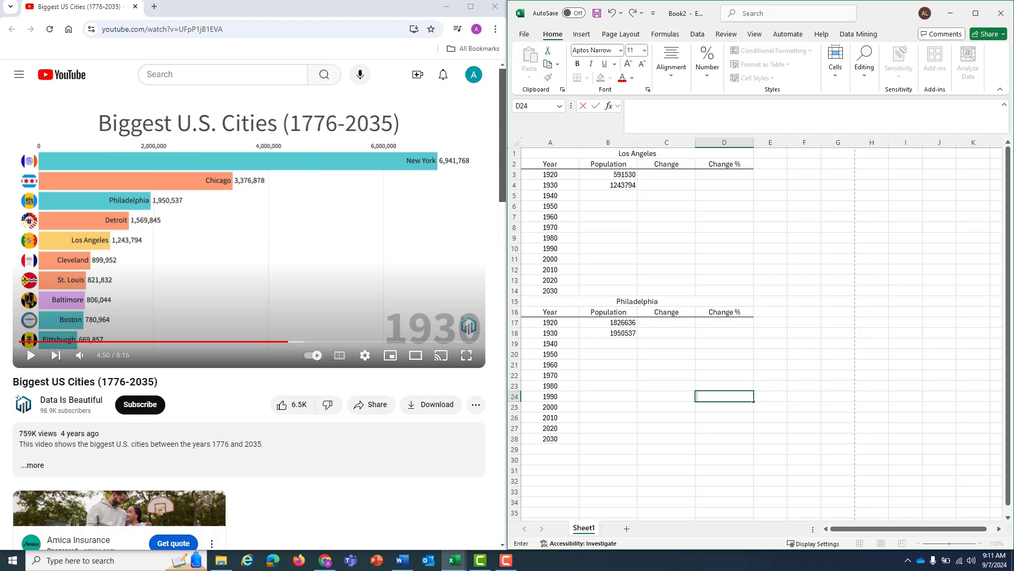
Calculate Los Angeles's 1930 population change in C4 with the formula =B4-B3.
{"action": "left_click", "coordinate": [665, 185]}
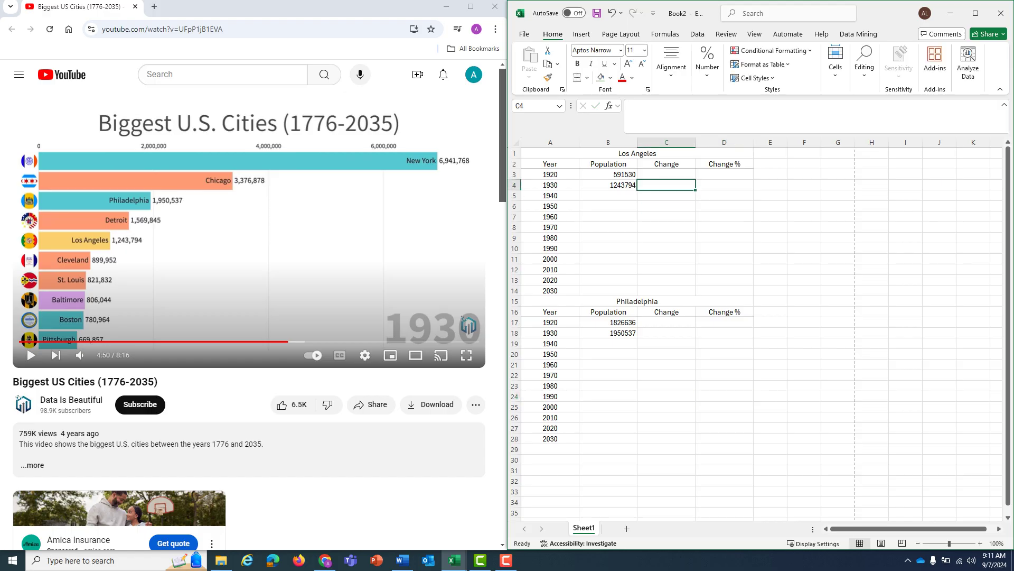
{"action": "type", "text": "="}
{"action": "left_click", "coordinate": [608, 185]}
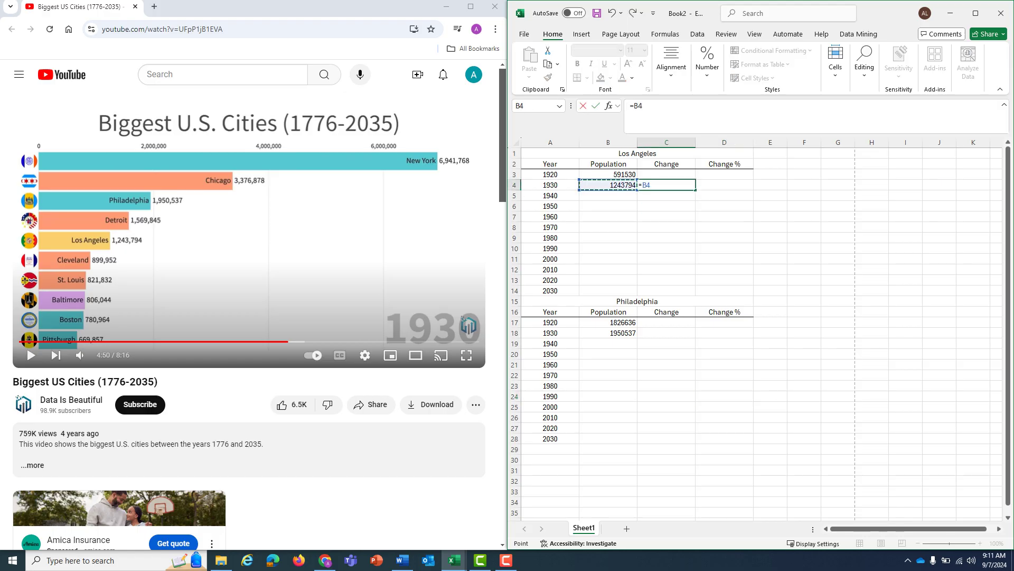
{"action": "type", "text": "-"}
{"action": "left_click", "coordinate": [608, 174]}
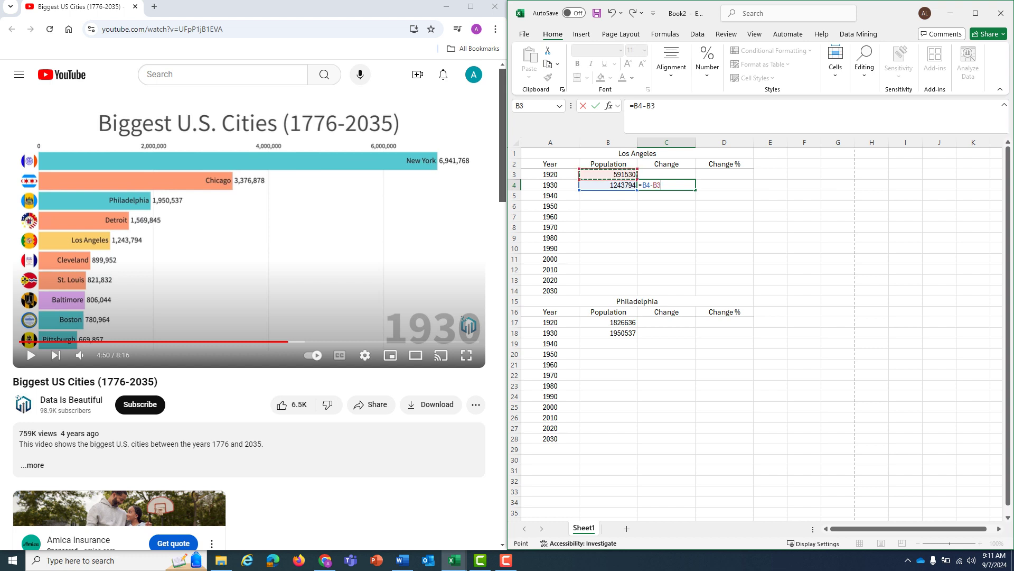
{"action": "key", "text": "Return"}
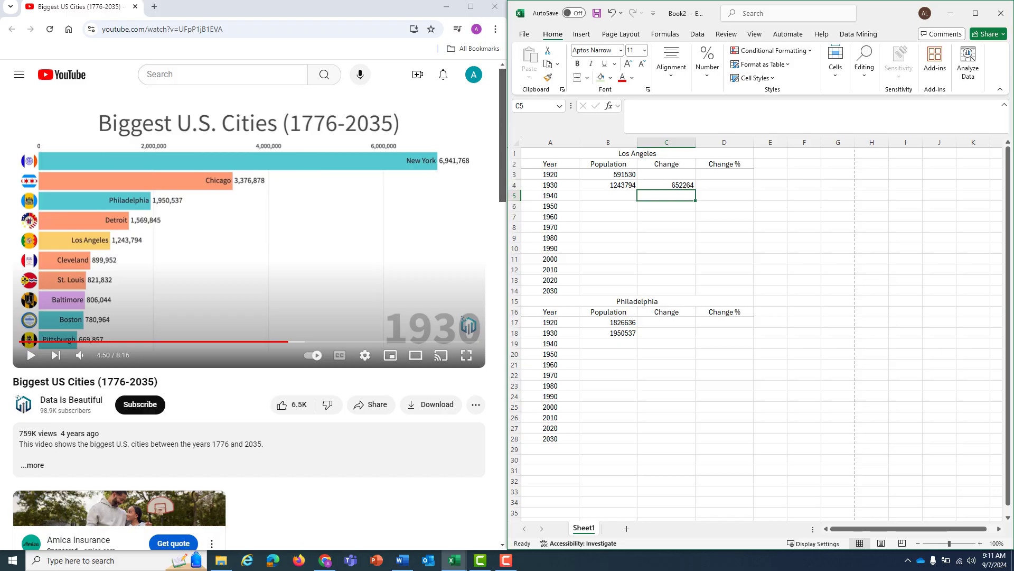
Calculate Los Angeles's 1930 percentage change in D4 with the formula =C4/B3.
{"action": "left_click", "coordinate": [724, 185]}
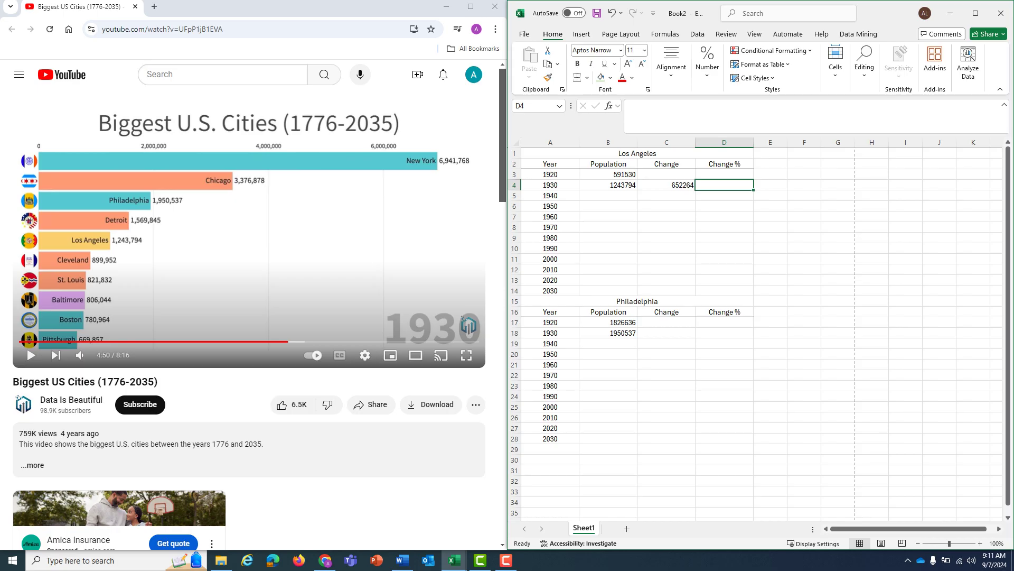
{"action": "type", "text": "="}
{"action": "key", "text": "Left"}
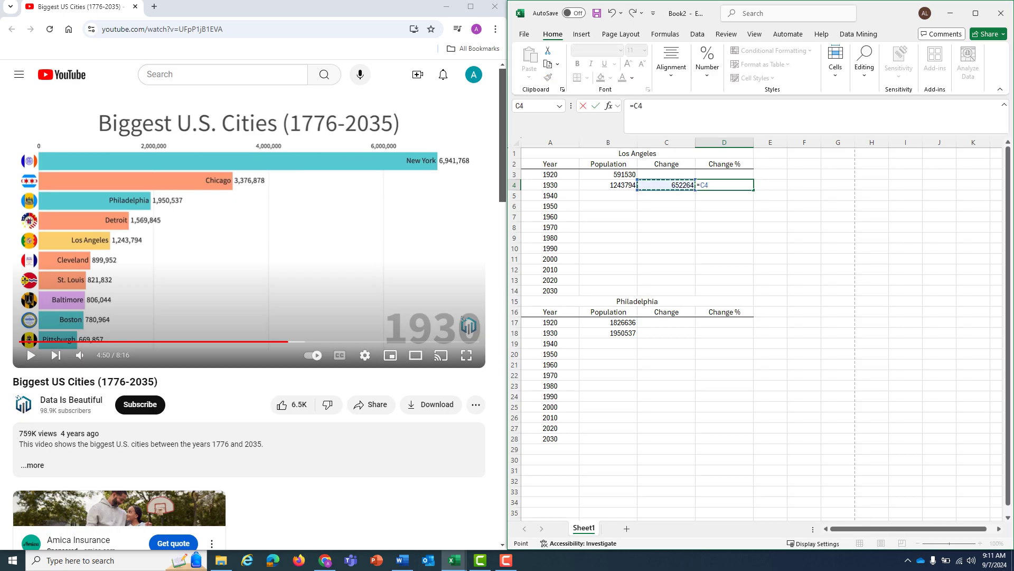
{"action": "type", "text": "/"}
{"action": "key", "text": "Left"}
{"action": "key", "text": "Left"}
{"action": "key", "text": "Up"}
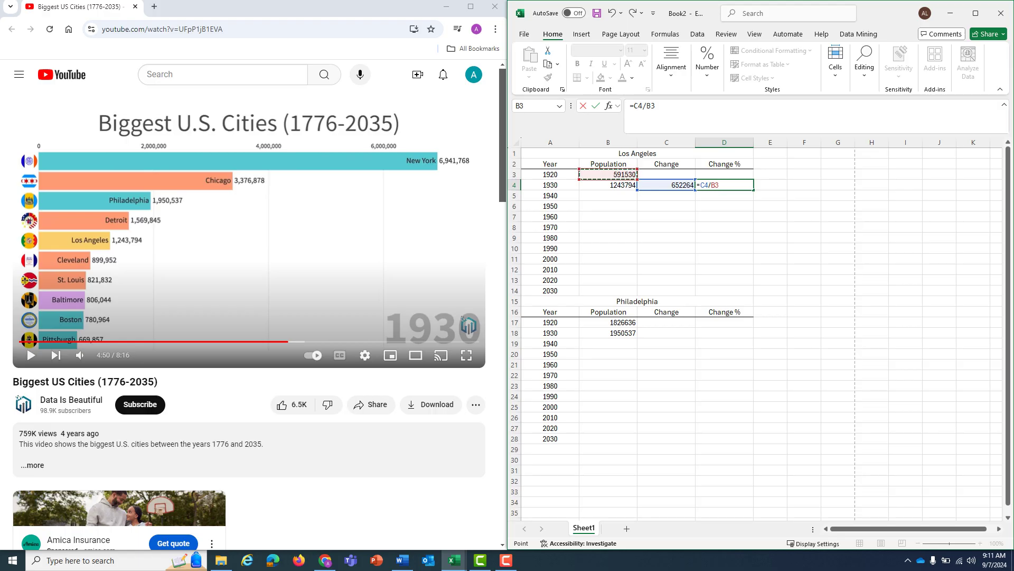
{"action": "key", "text": "Return"}
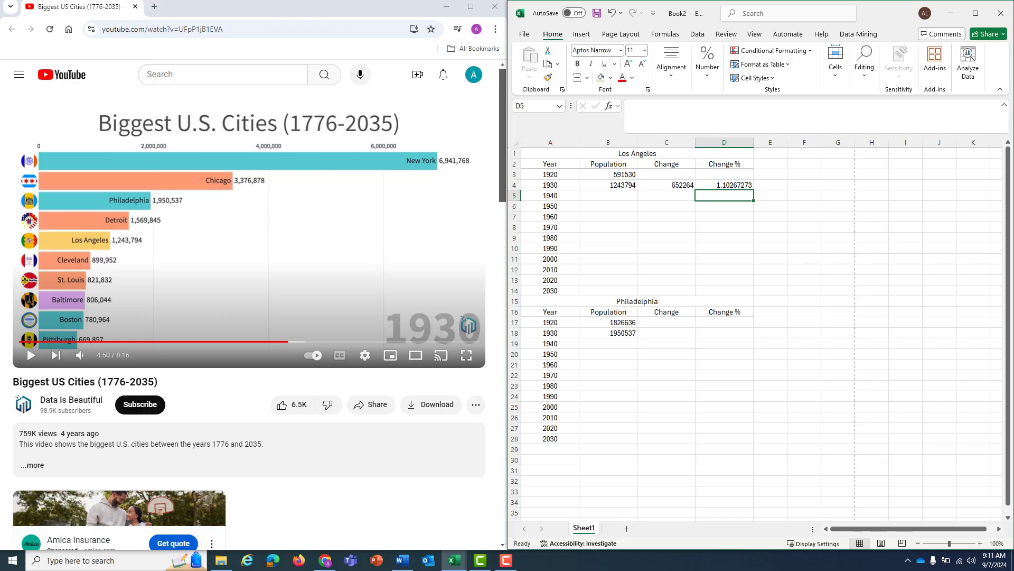
Format the Los Angeles population and change cells B3:C14 in Comma Style with no decimal places.
{"action": "left_click_drag", "start_coordinate": [608, 174], "coordinate": [666, 291]}
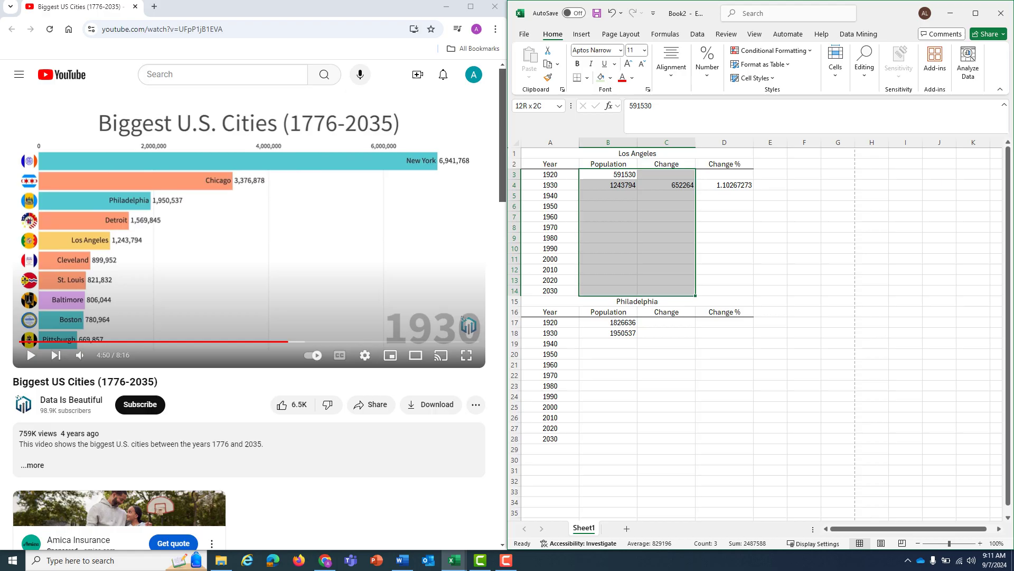
{"action": "left_click", "coordinate": [707, 67]}
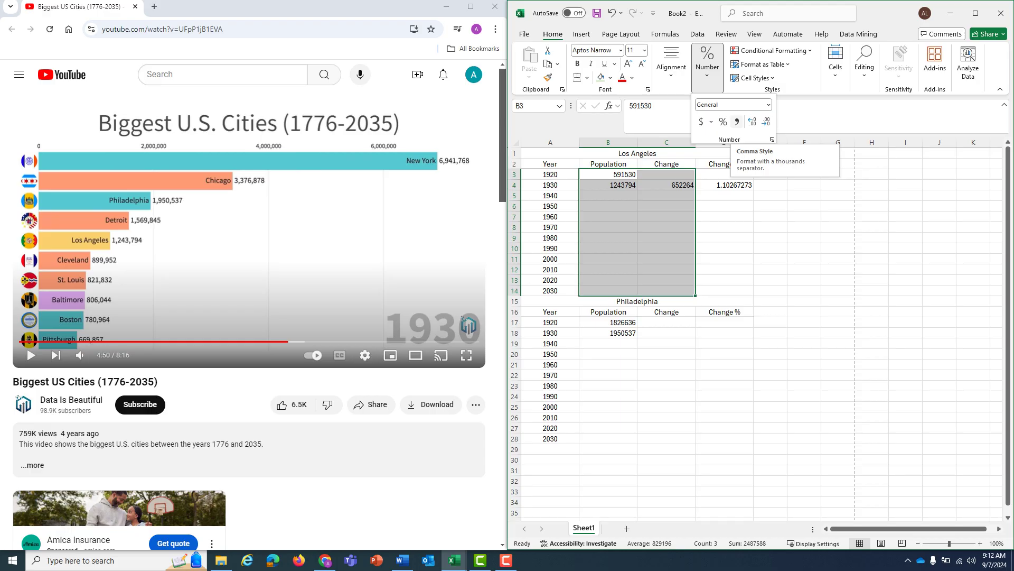
{"action": "left_click", "coordinate": [737, 121]}
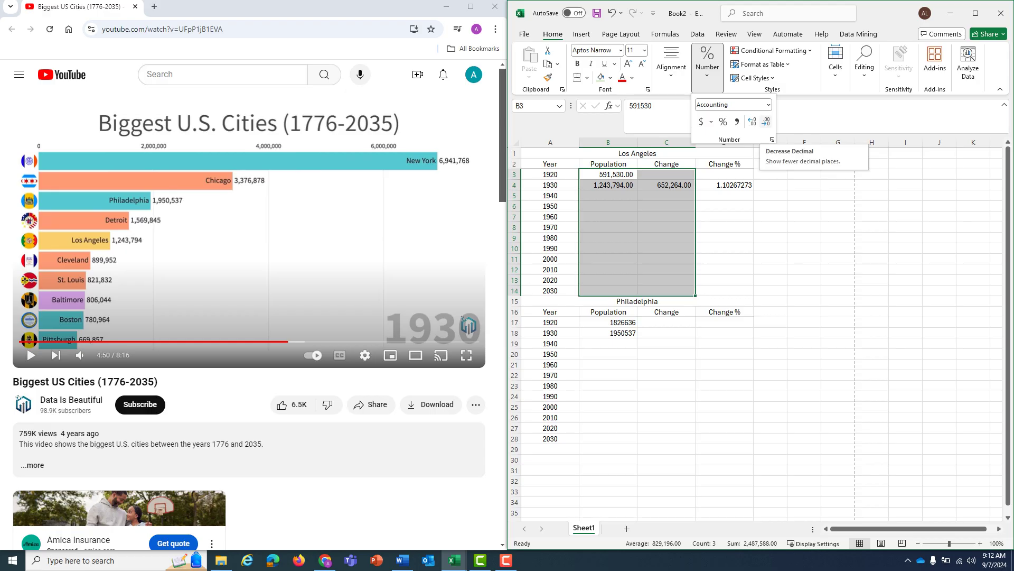
{"action": "left_click", "coordinate": [766, 122]}
{"action": "left_click", "coordinate": [766, 121]}
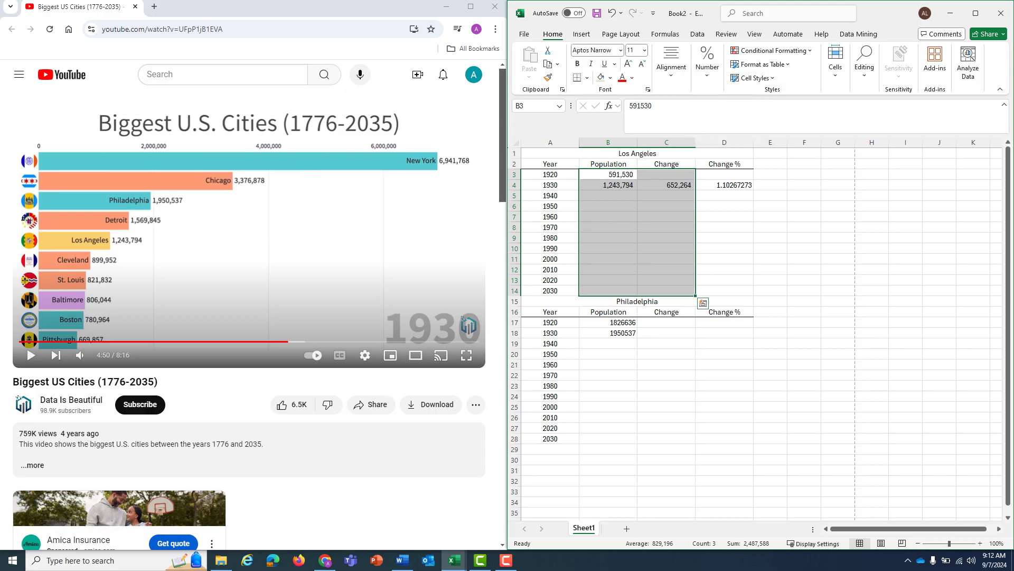
{"action": "left_click", "coordinate": [724, 227]}
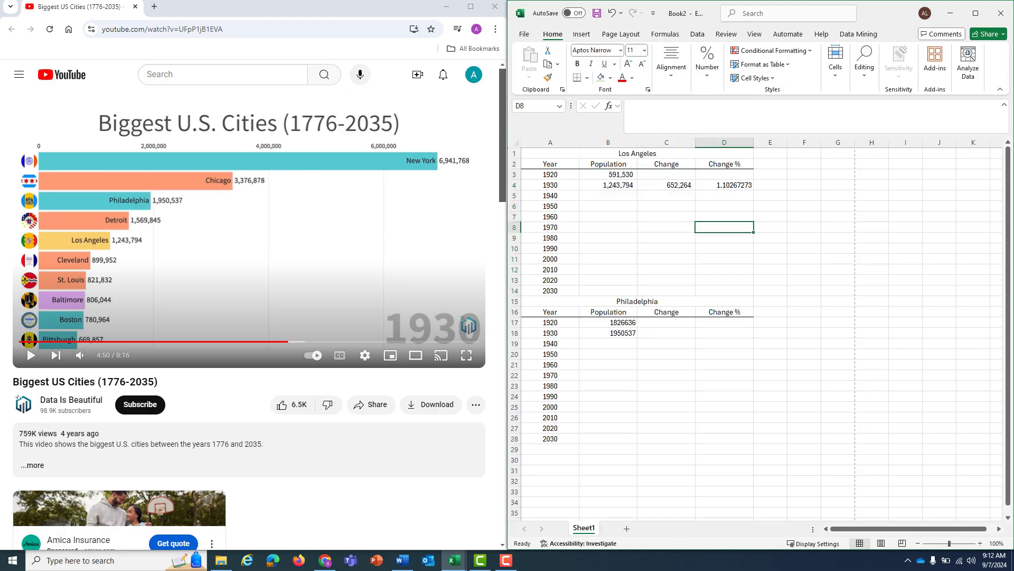
Format the Los Angeles Change % cells D4:D14 as percentages with two decimal places.
{"action": "left_click_drag", "start_coordinate": [725, 185], "coordinate": [724, 291]}
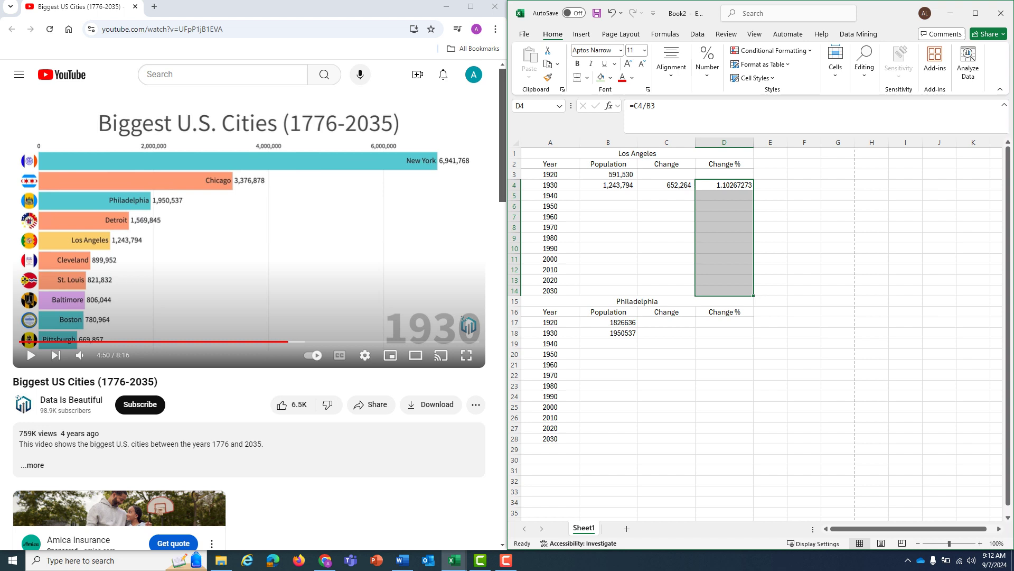
{"action": "left_click", "coordinate": [706, 66]}
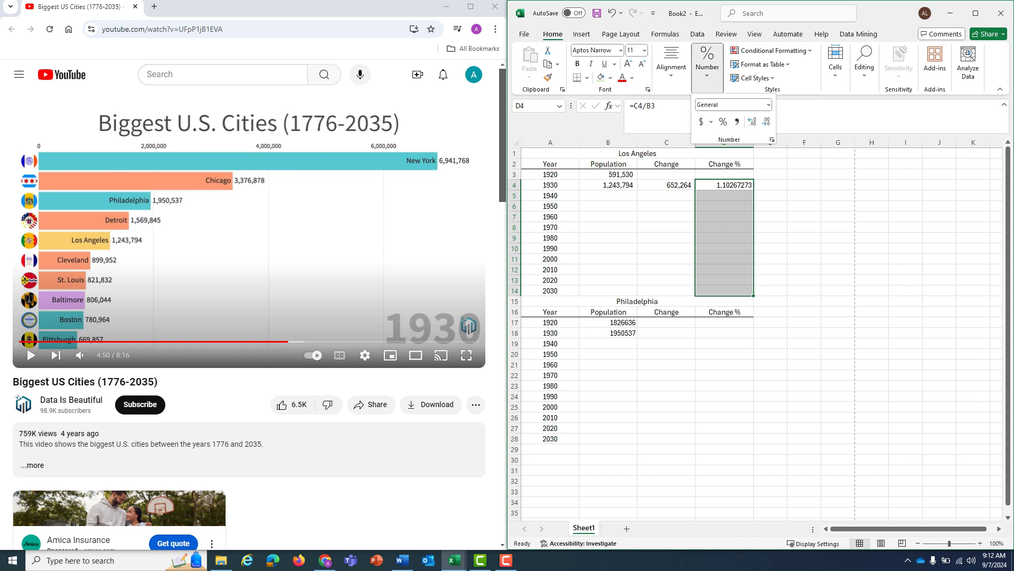
{"action": "left_click", "coordinate": [723, 121]}
{"action": "left_click", "coordinate": [751, 122]}
{"action": "left_click", "coordinate": [752, 122]}
{"action": "key", "text": "Escape"}
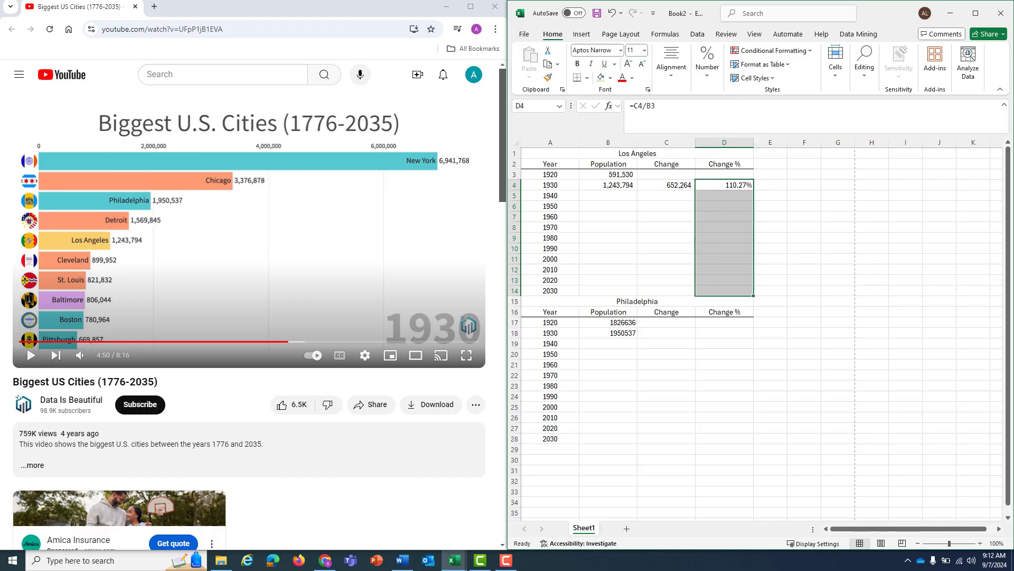
{"action": "left_click", "coordinate": [666, 227]}
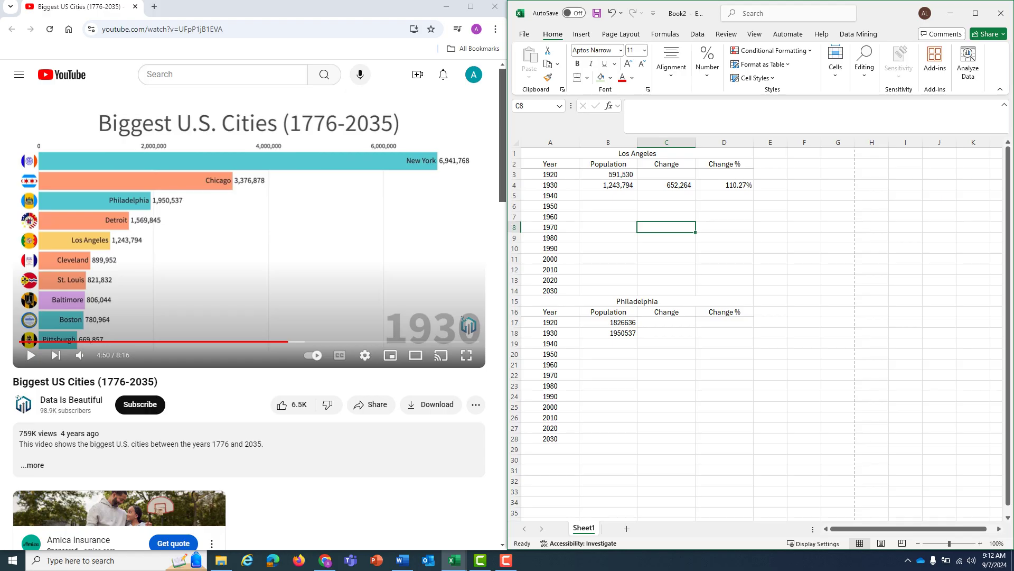
Calculate Philadelphia's 1930 population change in C18 with the formula =B18-B17.
{"action": "left_click", "coordinate": [665, 333]}
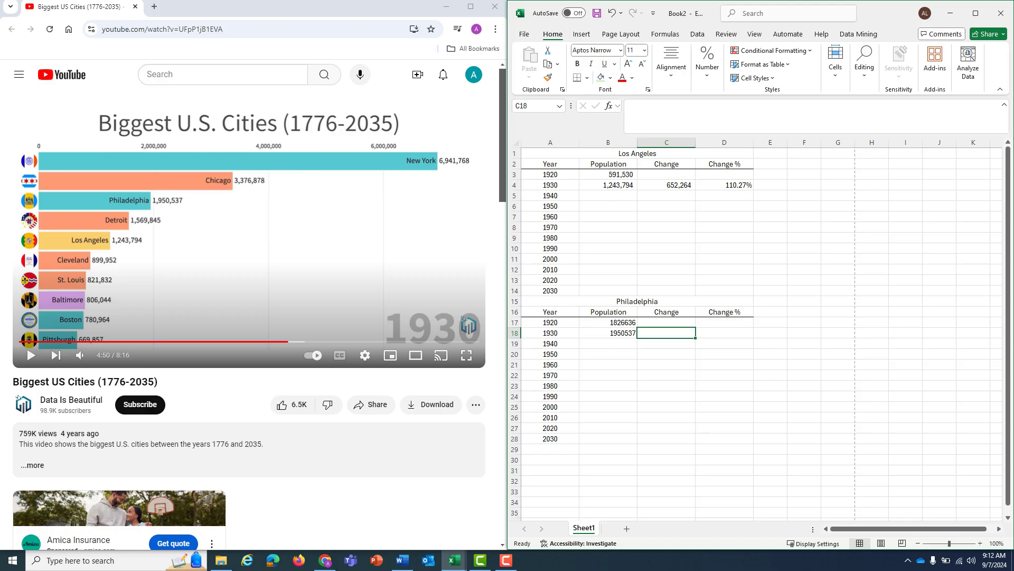
{"action": "type", "text": "="}
{"action": "key", "text": "Left"}
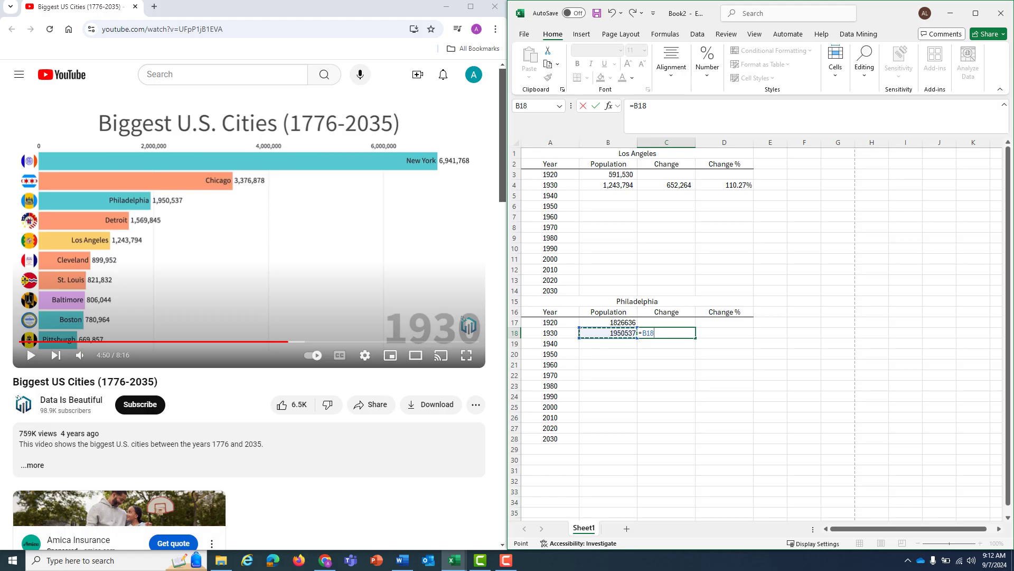
{"action": "type", "text": "-"}
{"action": "key", "text": "Left"}
{"action": "key", "text": "Up"}
{"action": "key", "text": "Return"}
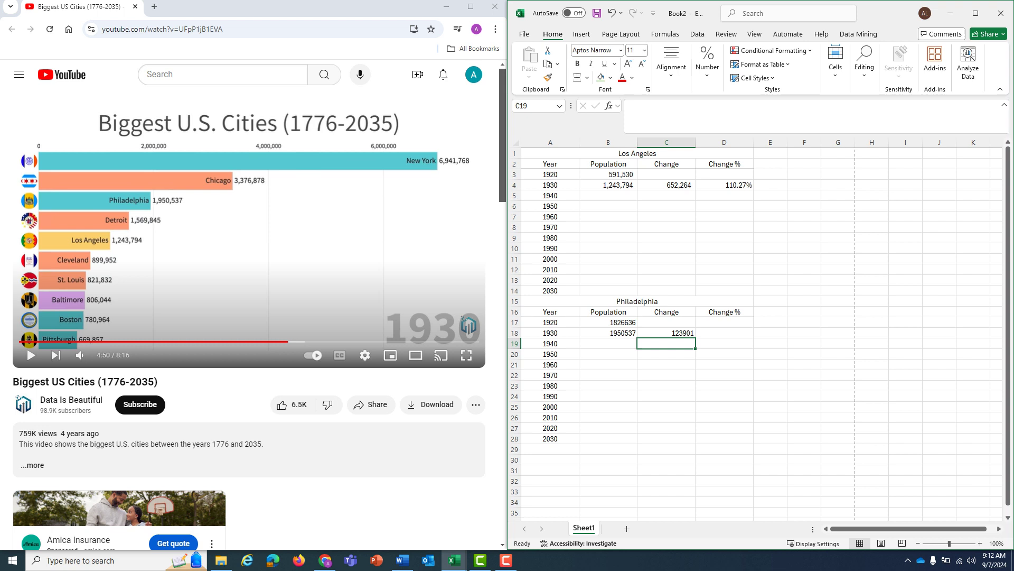
Calculate Philadelphia's 1930 percentage change in D18 with the formula =C18/B17.
{"action": "left_click", "coordinate": [724, 333]}
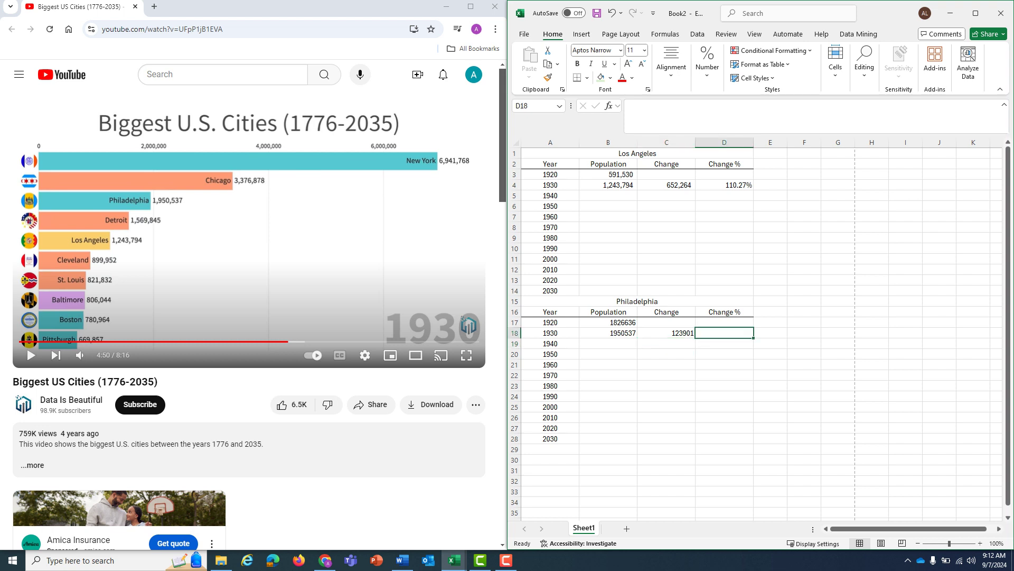
{"action": "type", "text": "="}
{"action": "key", "text": "Left"}
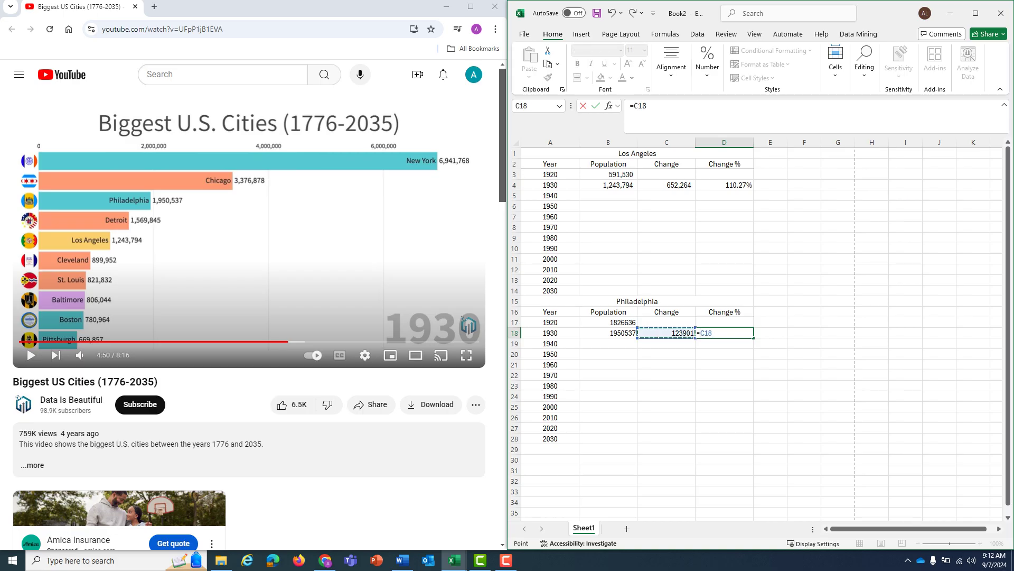
{"action": "type", "text": "/"}
{"action": "left_click", "coordinate": [607, 322]}
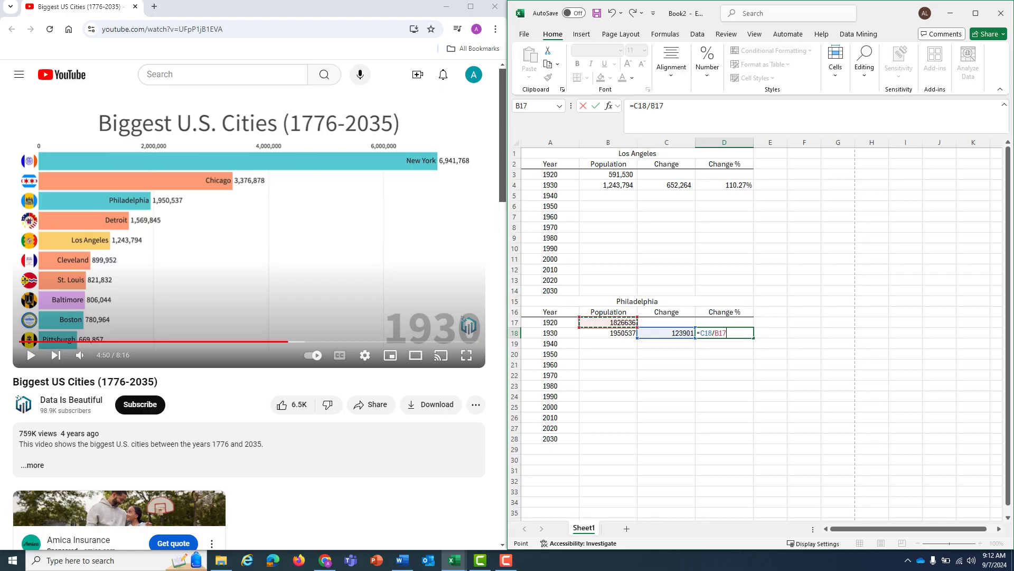
{"action": "key", "text": "Return"}
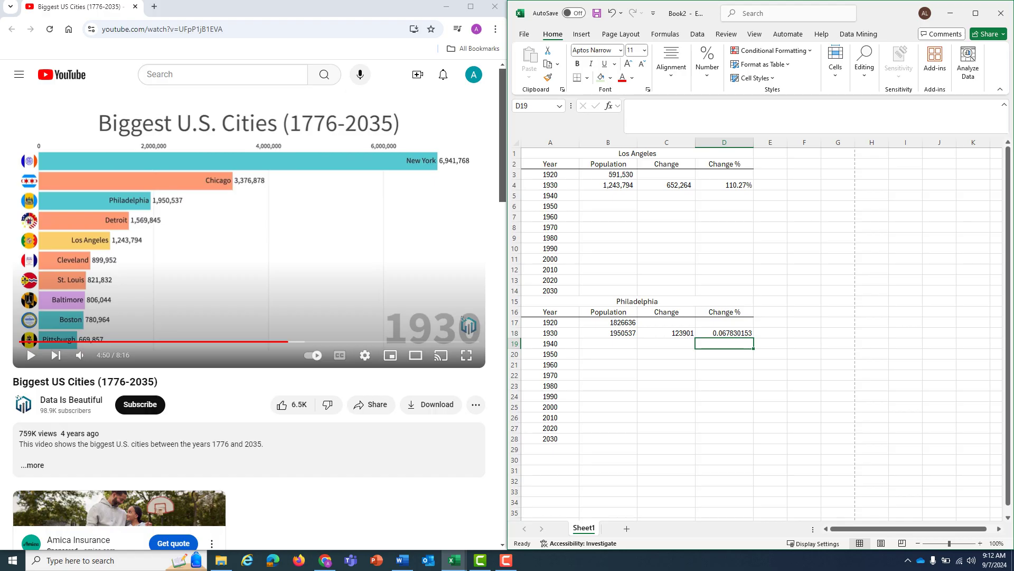
Format the Philadelphia population and change cells B17:C28 in Comma Style with no decimal places.
{"action": "left_click_drag", "start_coordinate": [608, 322], "coordinate": [667, 438]}
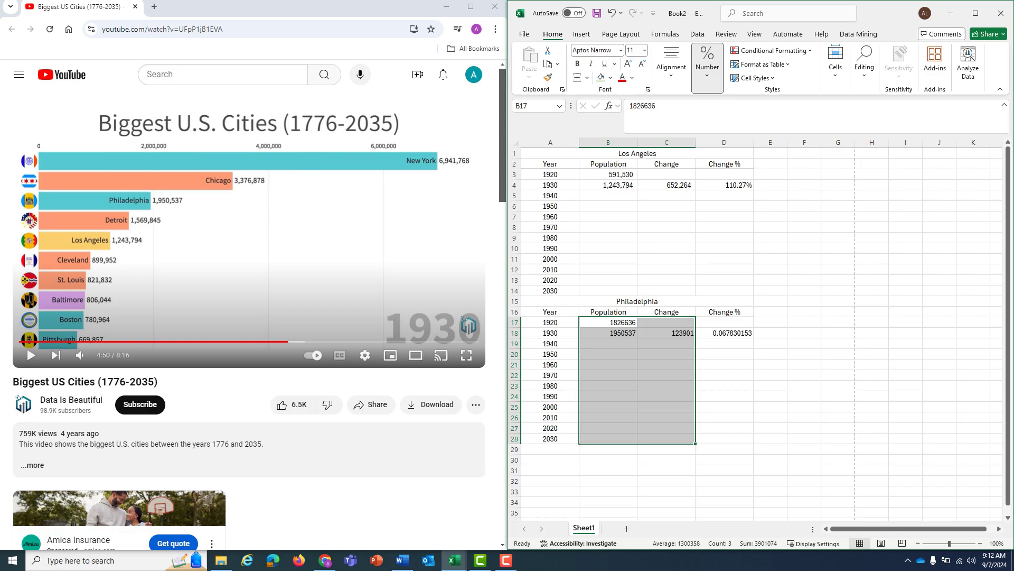
{"action": "left_click", "coordinate": [707, 62]}
{"action": "left_click", "coordinate": [737, 122]}
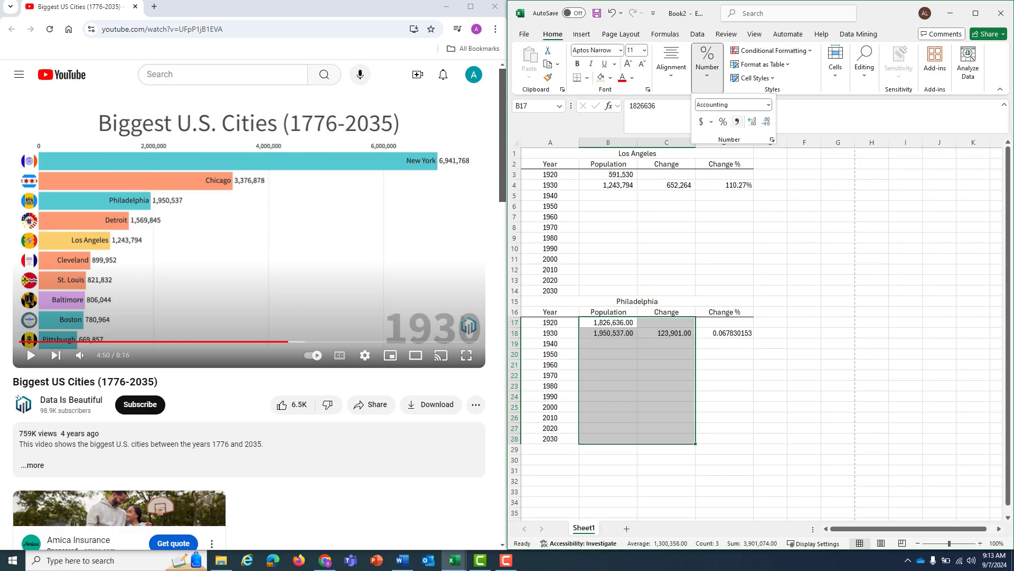
{"action": "left_click", "coordinate": [766, 122]}
{"action": "left_click", "coordinate": [766, 121]}
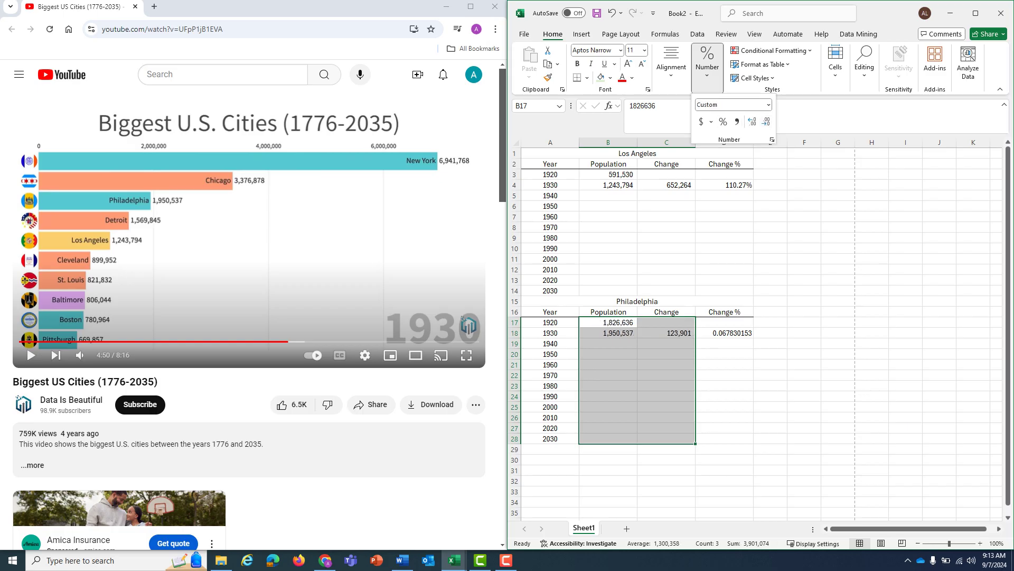
{"action": "key", "text": "Escape"}
Format the Philadelphia Change % cells D18:D28 as percentages with two decimal places.
{"action": "left_click_drag", "start_coordinate": [725, 333], "coordinate": [724, 438]}
{"action": "left_click", "coordinate": [707, 61]}
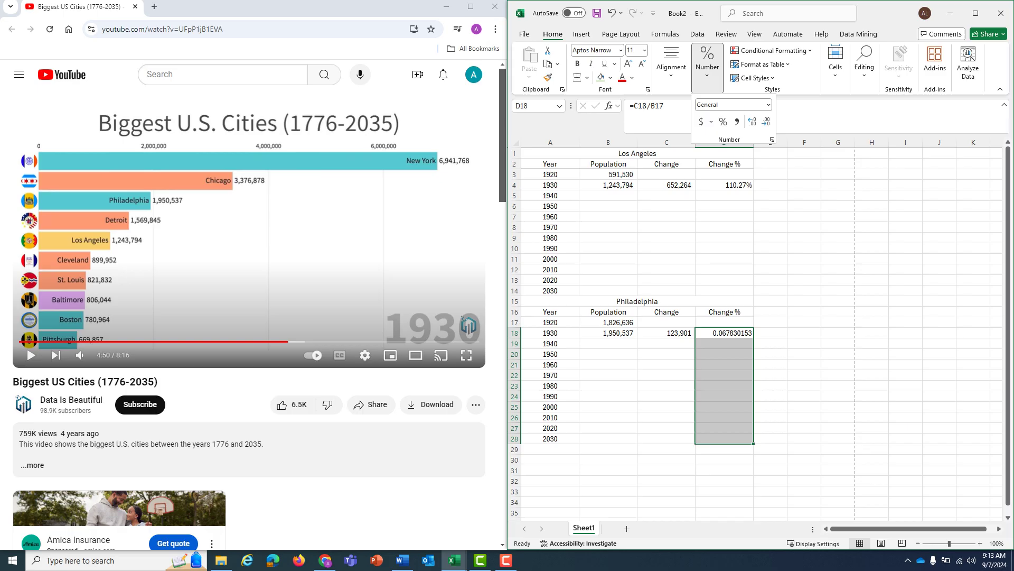
{"action": "left_click", "coordinate": [723, 122]}
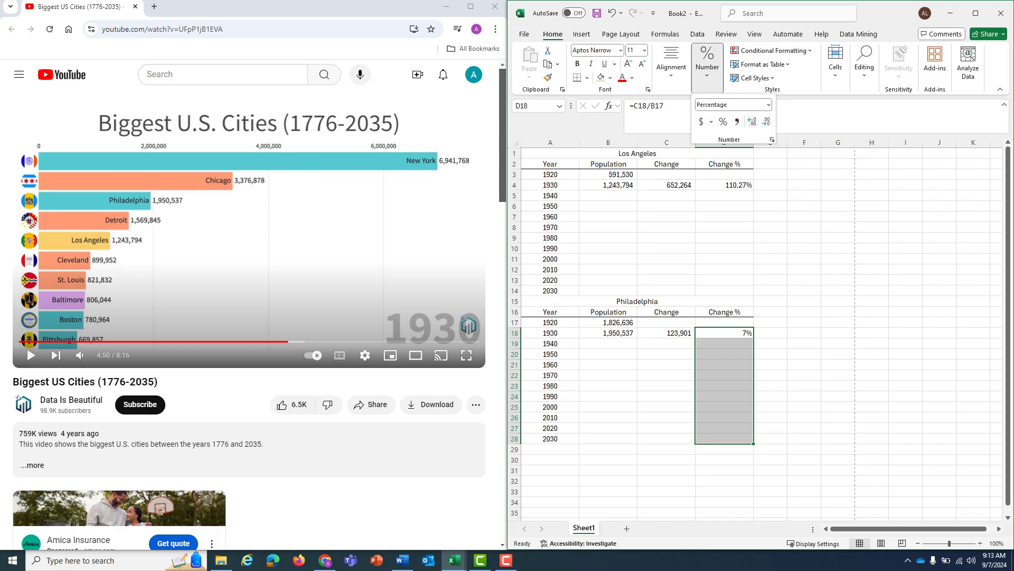
{"action": "left_click", "coordinate": [752, 122]}
{"action": "left_click", "coordinate": [752, 121]}
{"action": "key", "text": "Escape"}
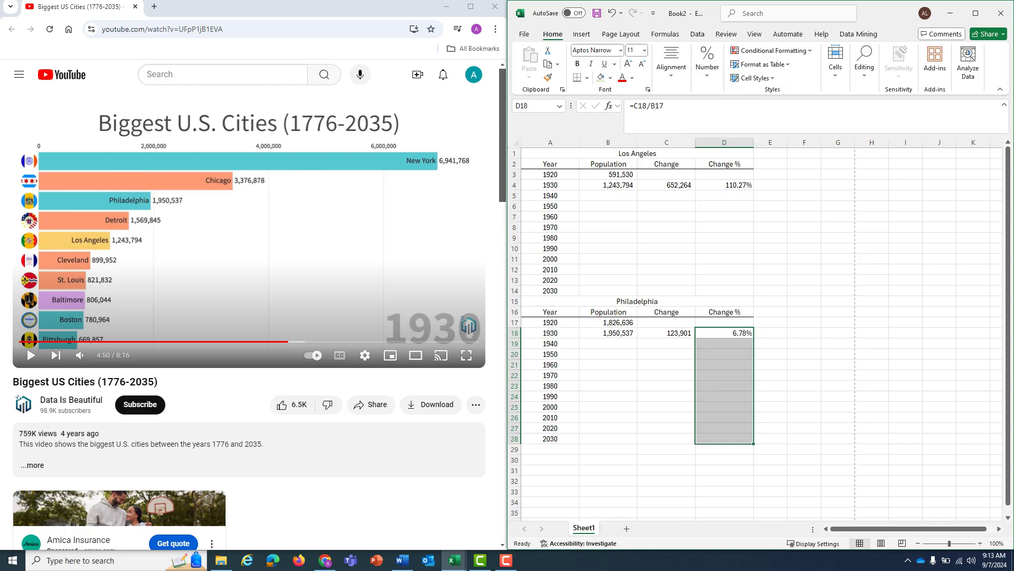
{"action": "left_click", "coordinate": [770, 259]}
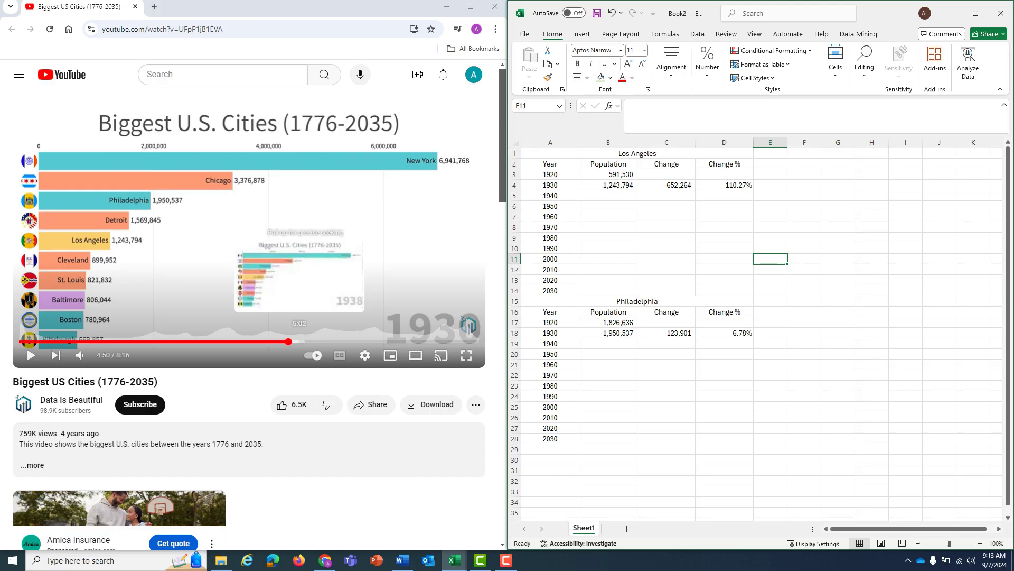
Advance the YouTube video to the year 1940 and pause it there.
{"action": "left_click", "coordinate": [302, 341]}
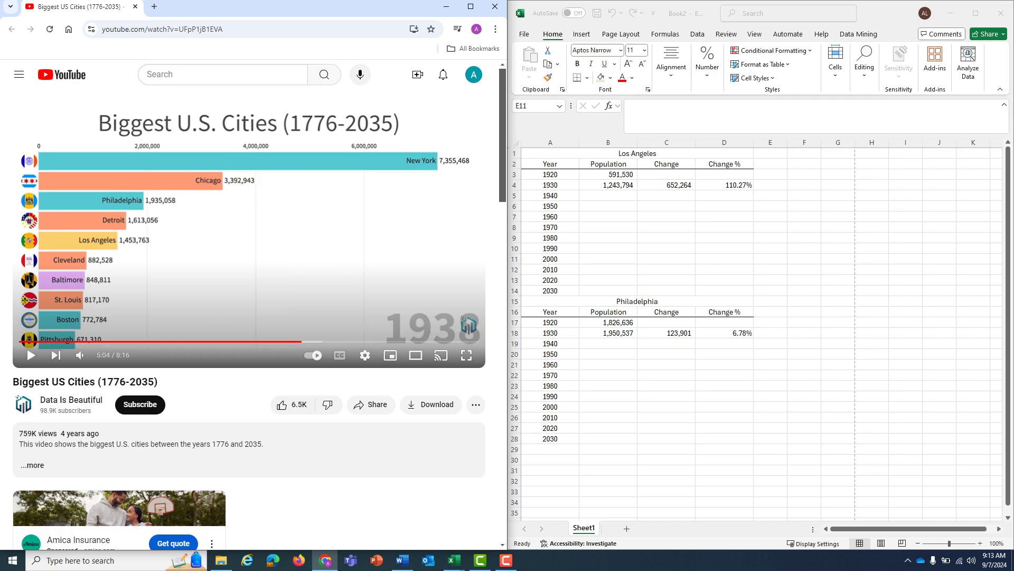
{"action": "left_click", "coordinate": [31, 355]}
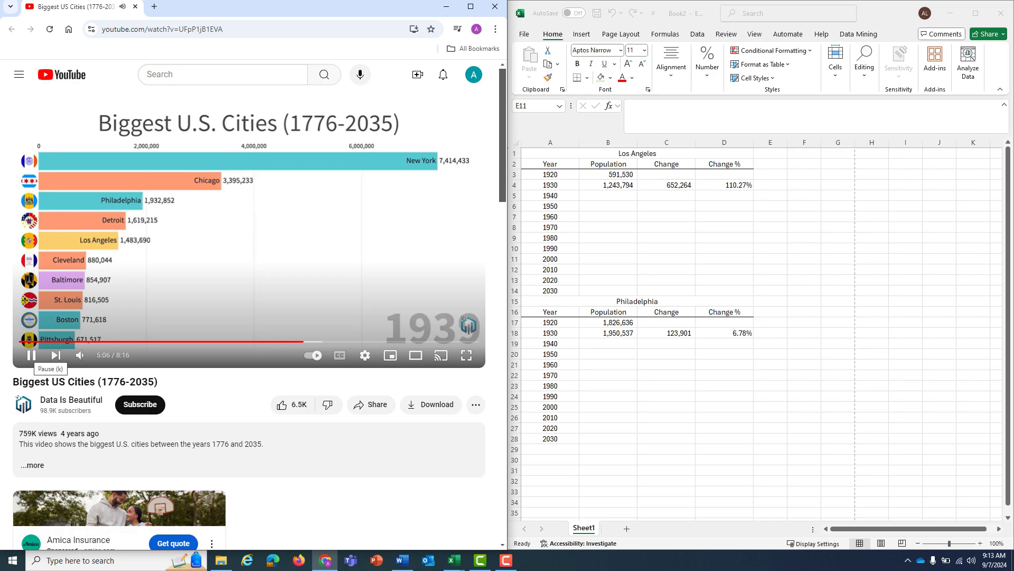
{"action": "left_click", "coordinate": [31, 355]}
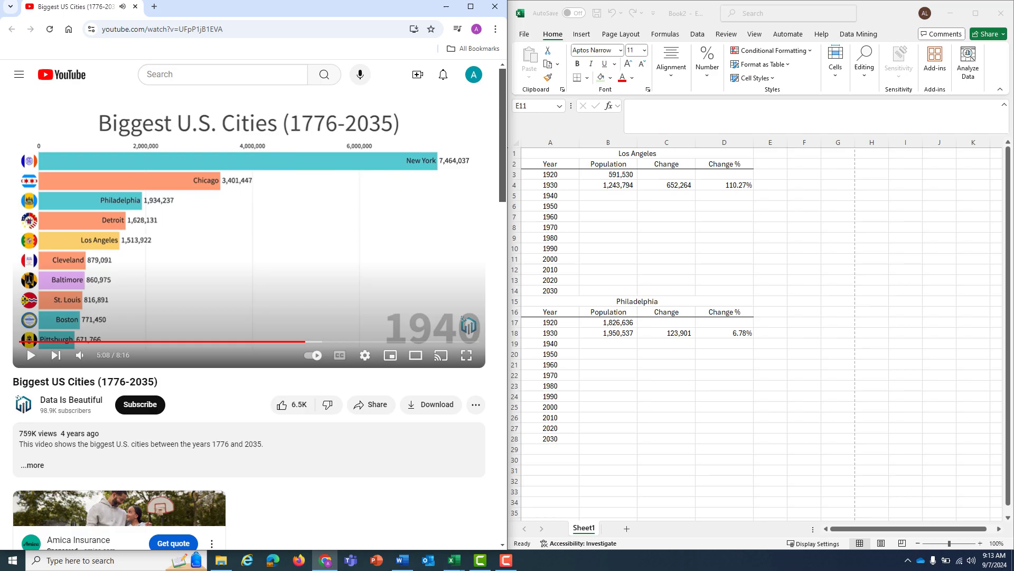
In the Excel workbook, enter Los Angeles's 1940 population, 1513922, in cell B5.
{"action": "left_click", "coordinate": [608, 195]}
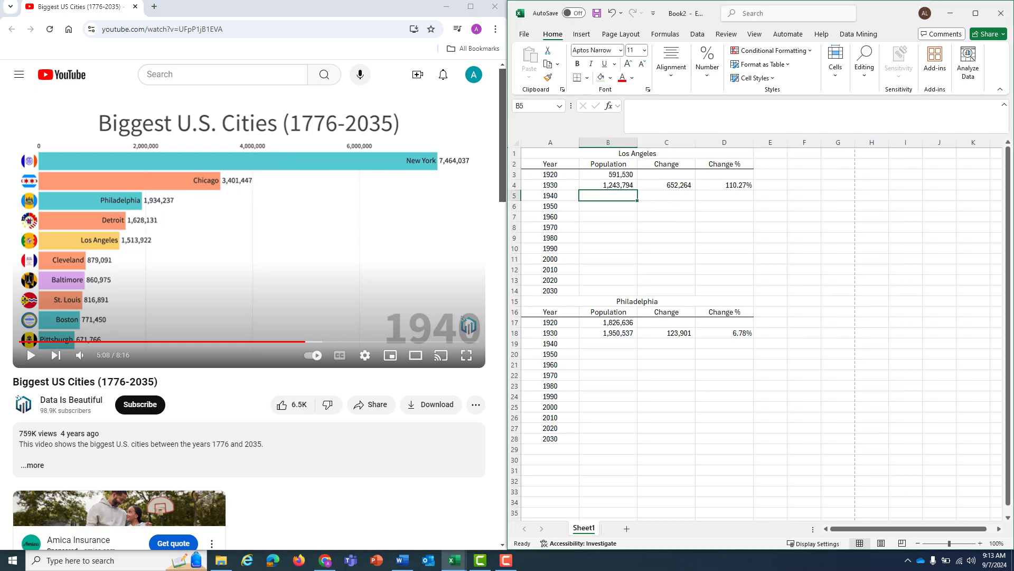
{"action": "type", "text": "193"}
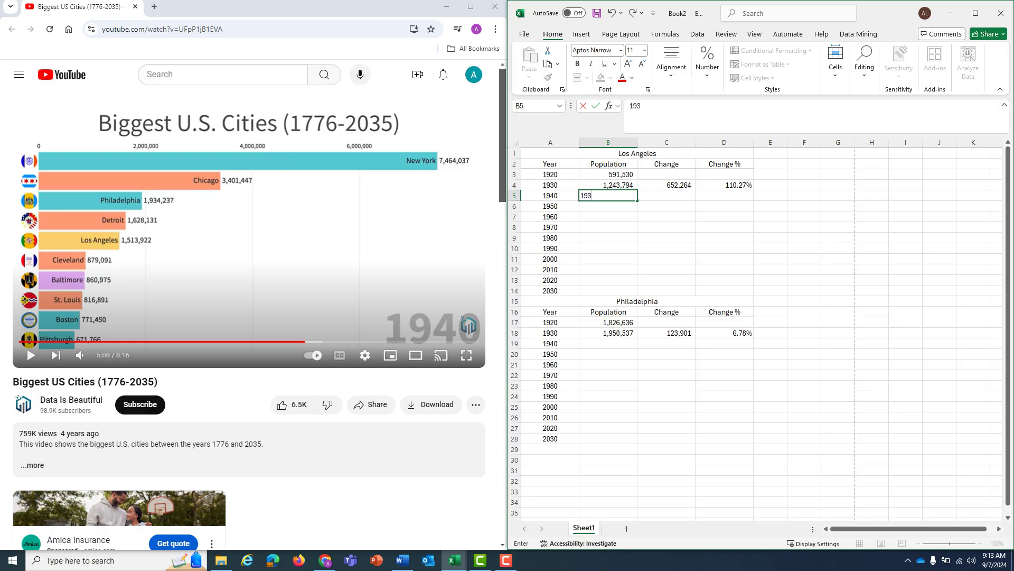
{"action": "type", "text": "4"}
{"action": "type", "text": "7"}
{"action": "key", "text": "BackSpace"}
{"action": "key", "text": "BackSpace"}
{"action": "key", "text": "BackSpace"}
{"action": "key", "text": "BackSpace"}
{"action": "key", "text": "BackSpace"}
{"action": "type", "text": "513922"}
Enter Philadelphia's 1940 population, 1934237, in cell B19.
{"action": "left_click", "coordinate": [608, 344]}
{"action": "type", "text": "19"}
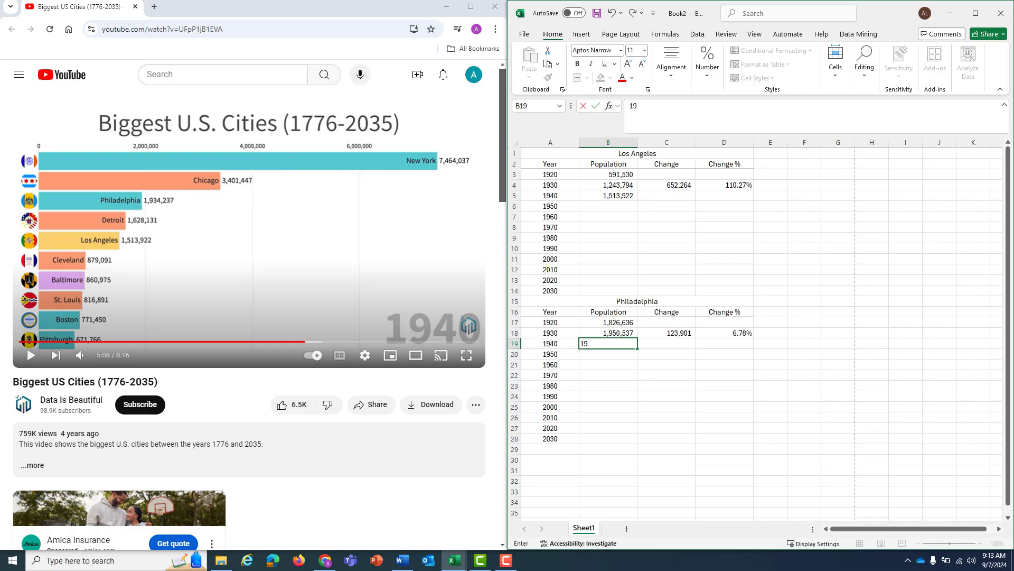
{"action": "type", "text": "34237"}
{"action": "left_click", "coordinate": [724, 354]}
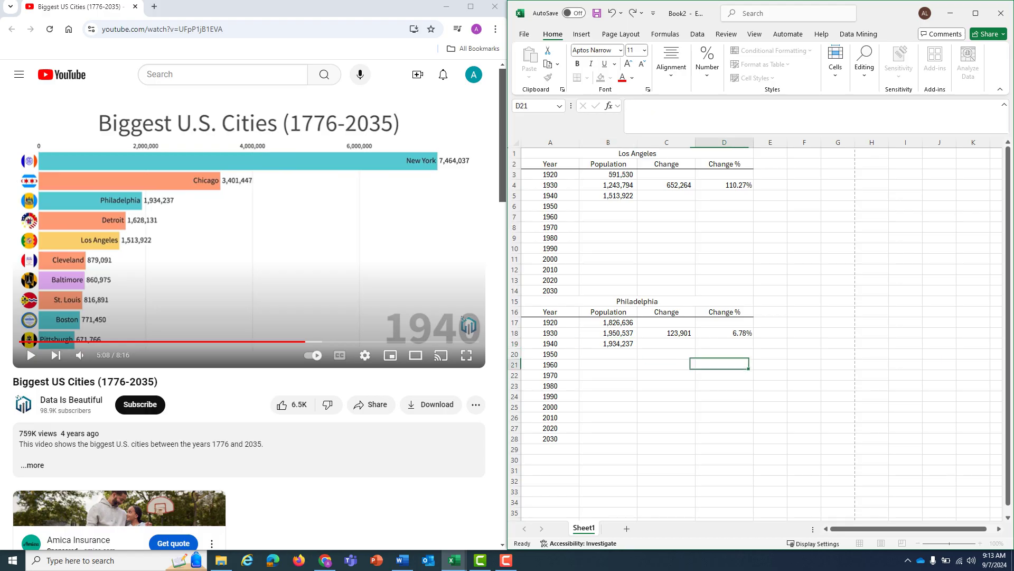
Calculate Los Angeles's 1940 population change in C5 with the formula =B5-B4.
{"action": "left_click", "coordinate": [667, 259]}
{"action": "left_click", "coordinate": [667, 185]}
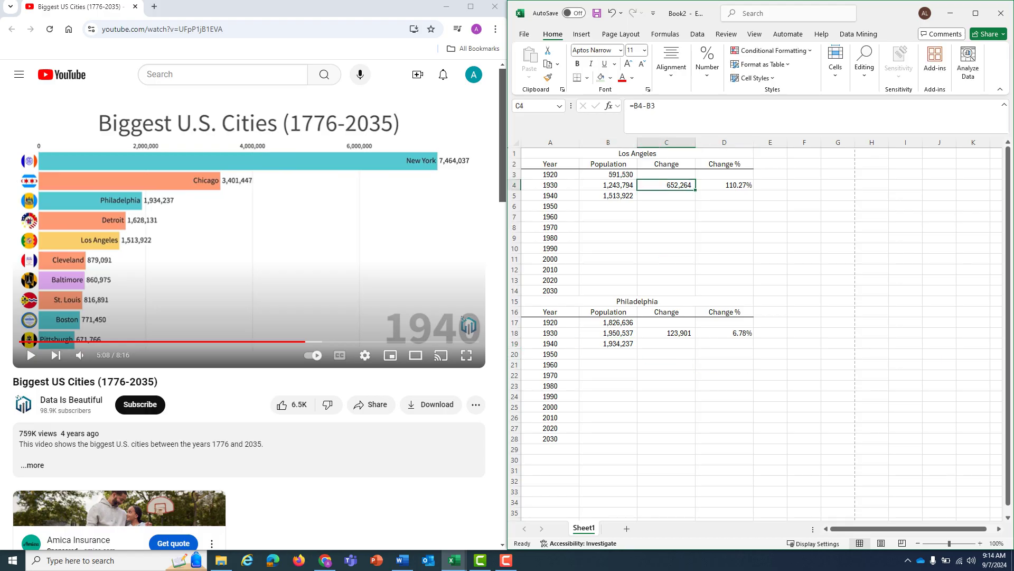
{"action": "left_click", "coordinate": [666, 196]}
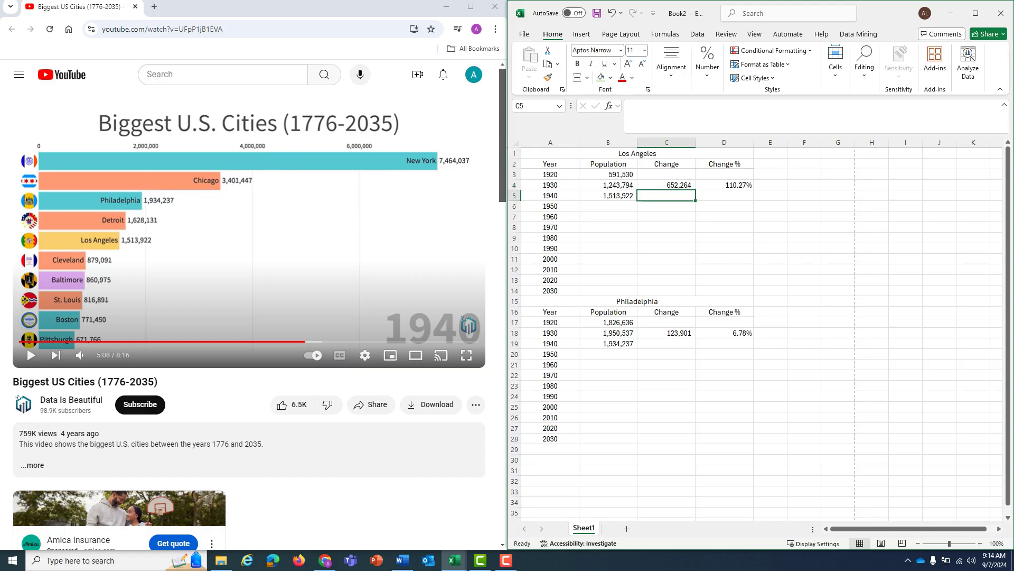
{"action": "type", "text": "="}
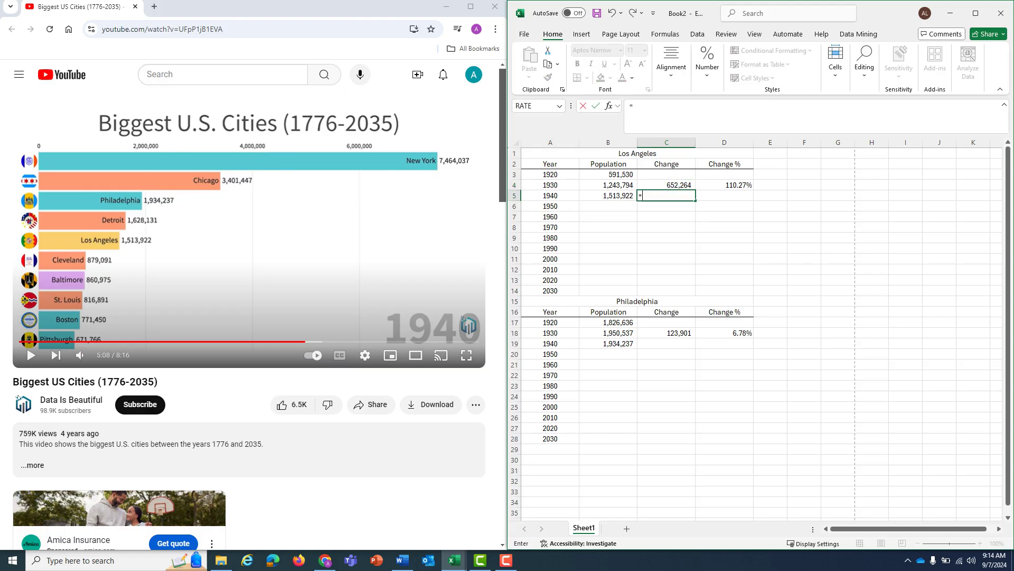
{"action": "key", "text": "Left"}
{"action": "type", "text": "-"}
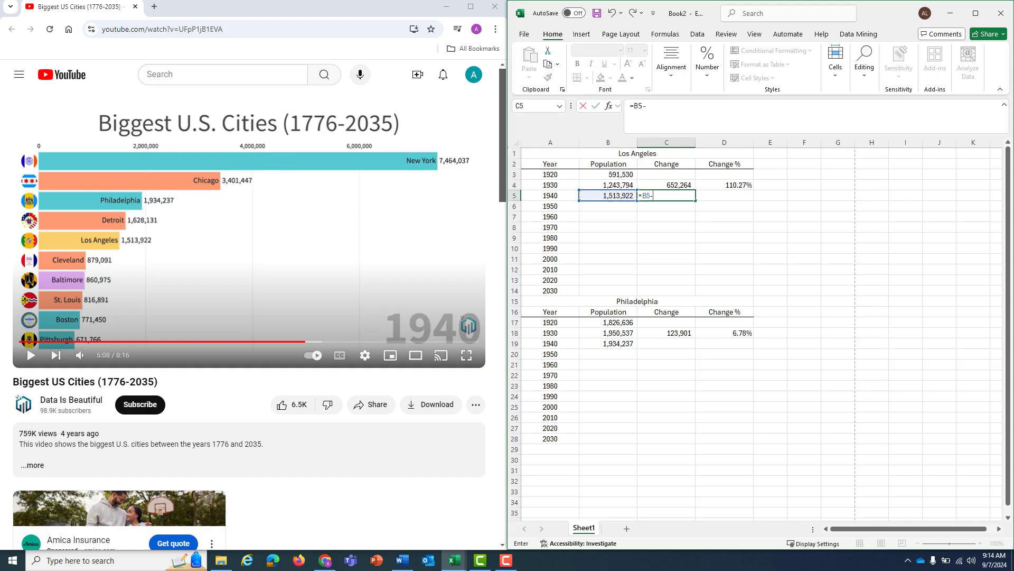
{"action": "key", "text": "Up"}
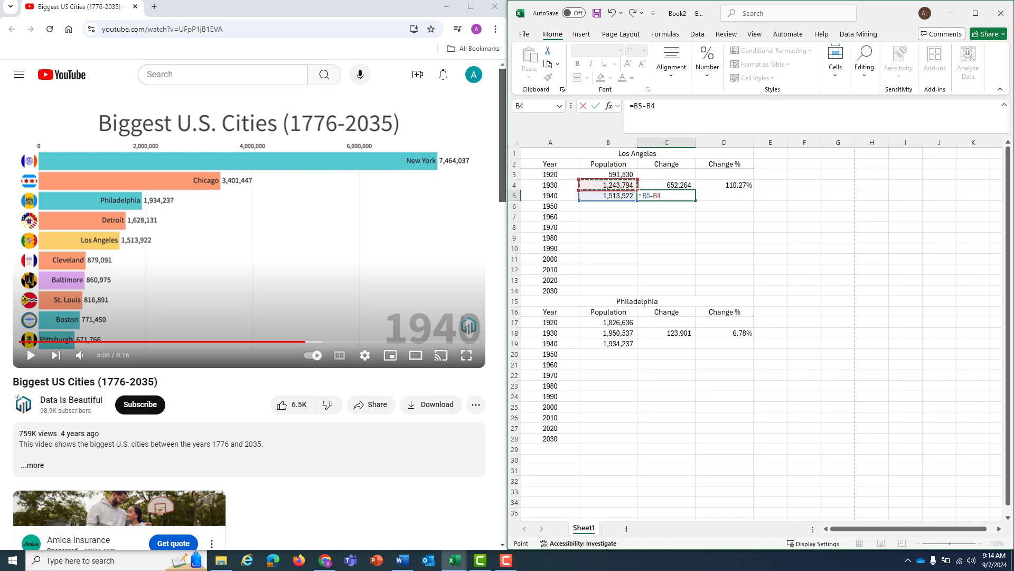
{"action": "key", "text": "Return"}
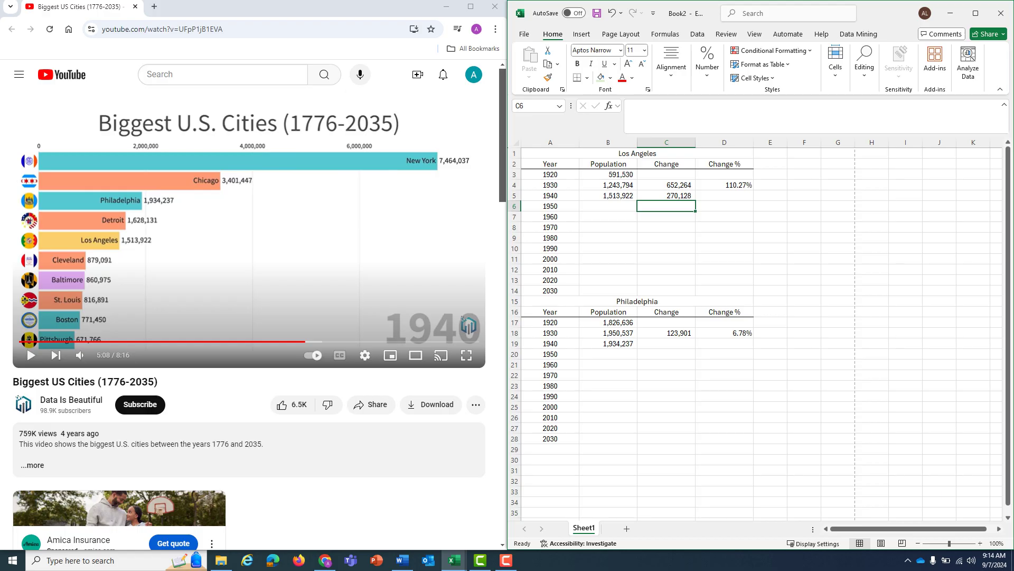
Calculate Los Angeles's 1940 percentage change in D5 with the formula =C5/B4.
{"action": "left_click", "coordinate": [724, 195]}
{"action": "type", "text": "="}
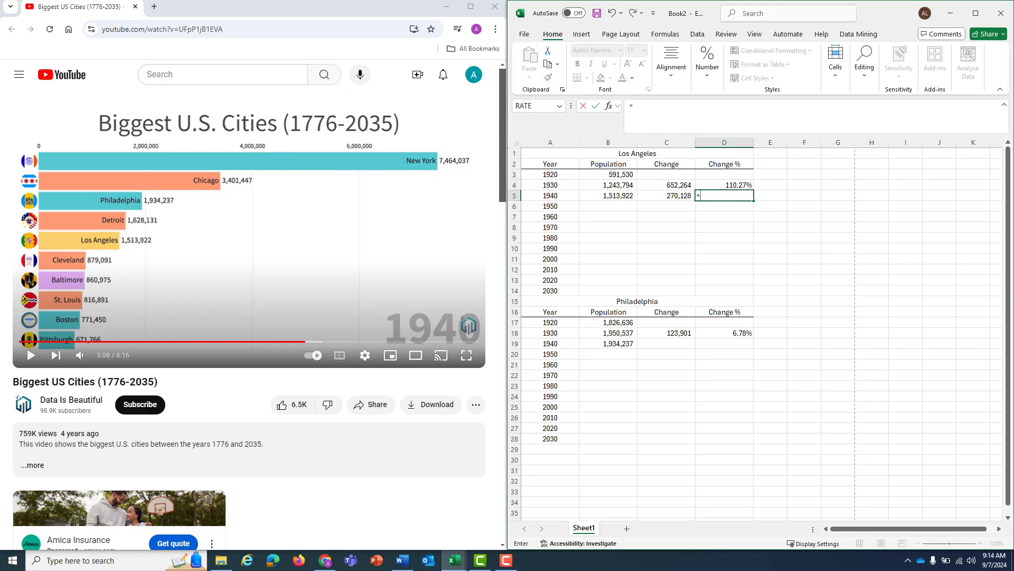
{"action": "left_click", "coordinate": [667, 196]}
{"action": "type", "text": "/"}
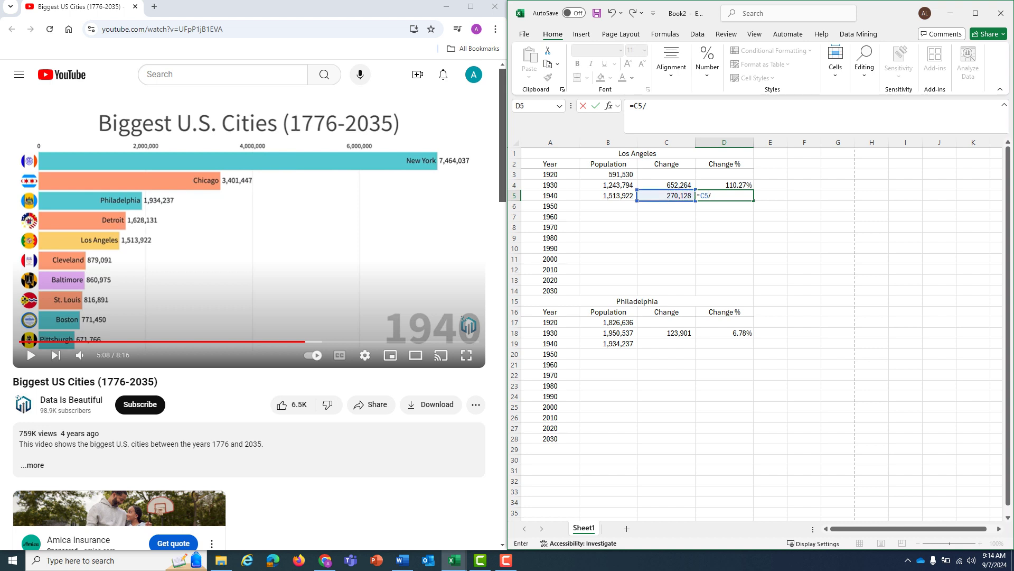
{"action": "left_click", "coordinate": [608, 185]}
{"action": "key", "text": "Return"}
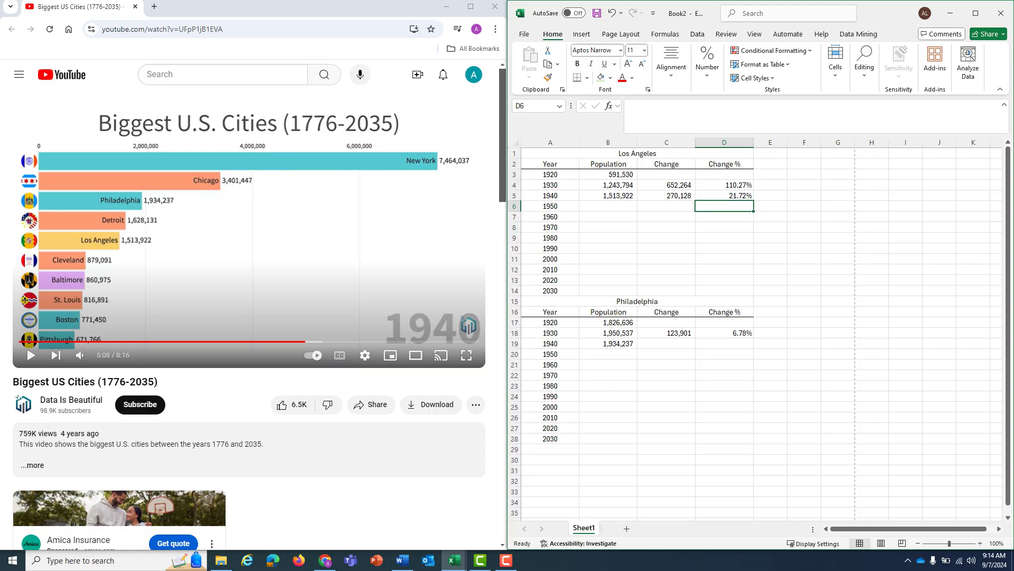
Calculate Philadelphia's 1940 population change in C19 with the formula =B19-B18.
{"action": "left_click", "coordinate": [666, 344]}
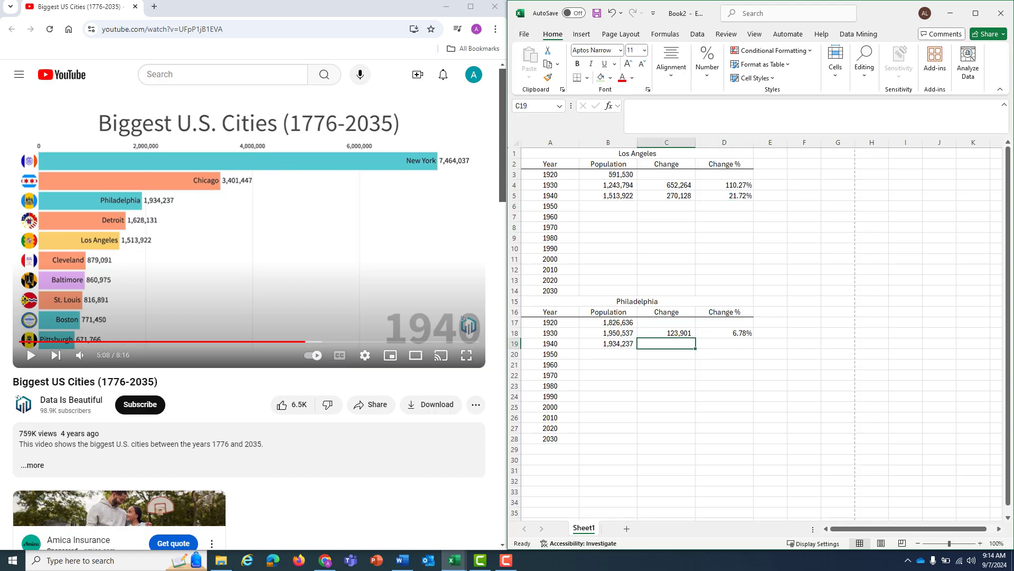
{"action": "type", "text": "="}
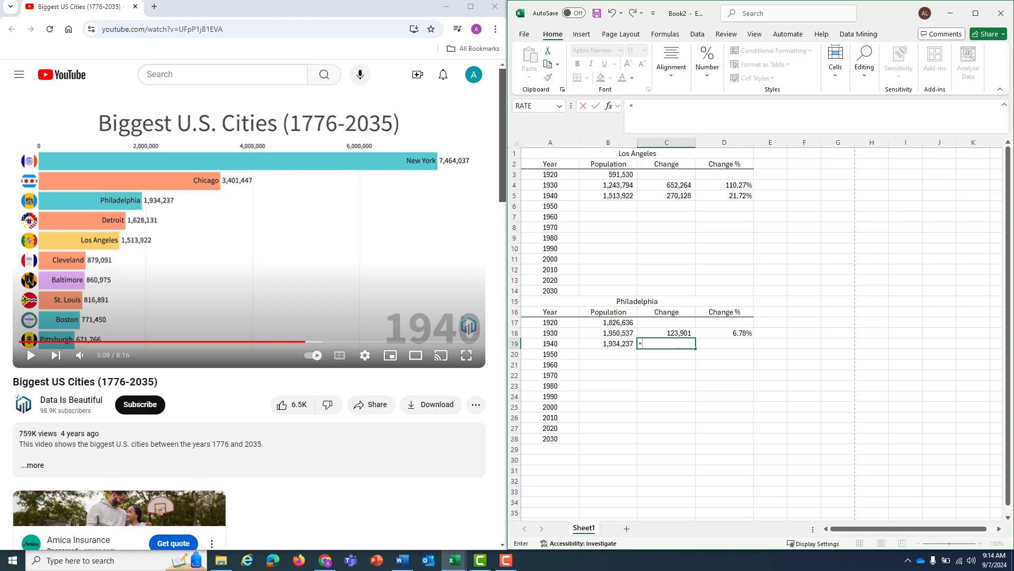
{"action": "key", "text": "Left"}
{"action": "type", "text": "-"}
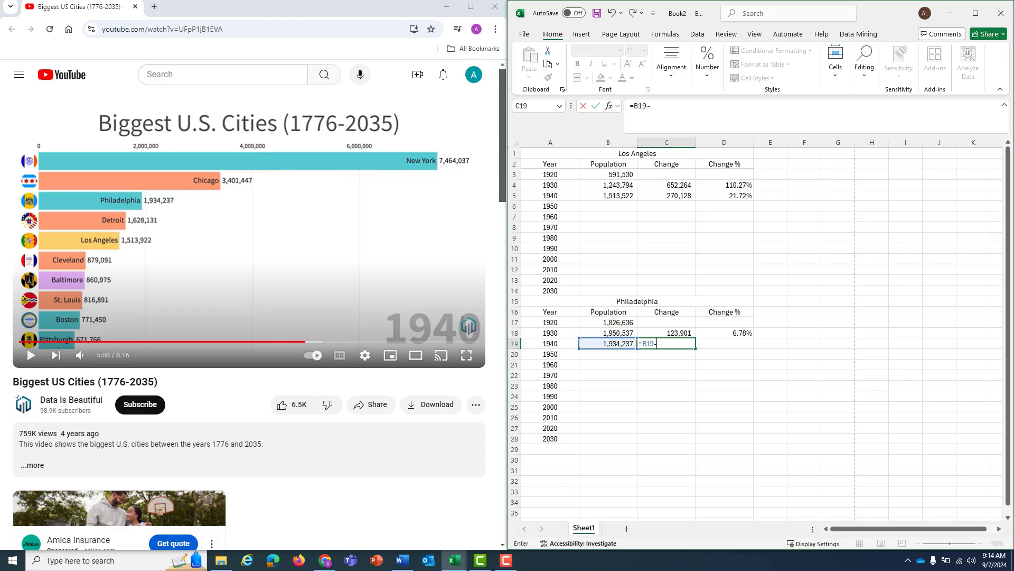
{"action": "left_click", "coordinate": [608, 333]}
{"action": "key", "text": "Return"}
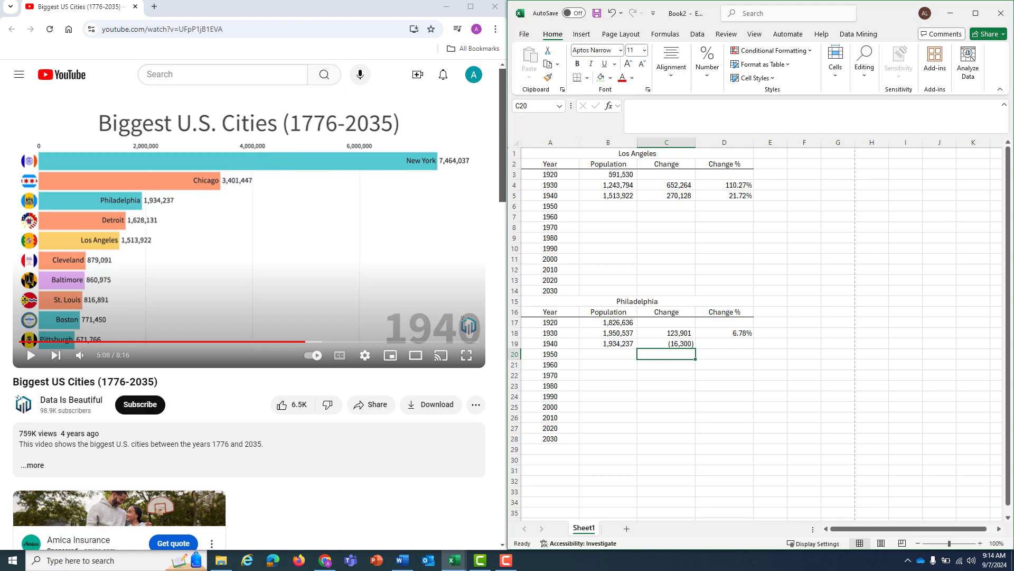
Calculate Philadelphia's 1940 percentage change in D19 with the formula =C19/B18.
{"action": "left_click", "coordinate": [724, 344]}
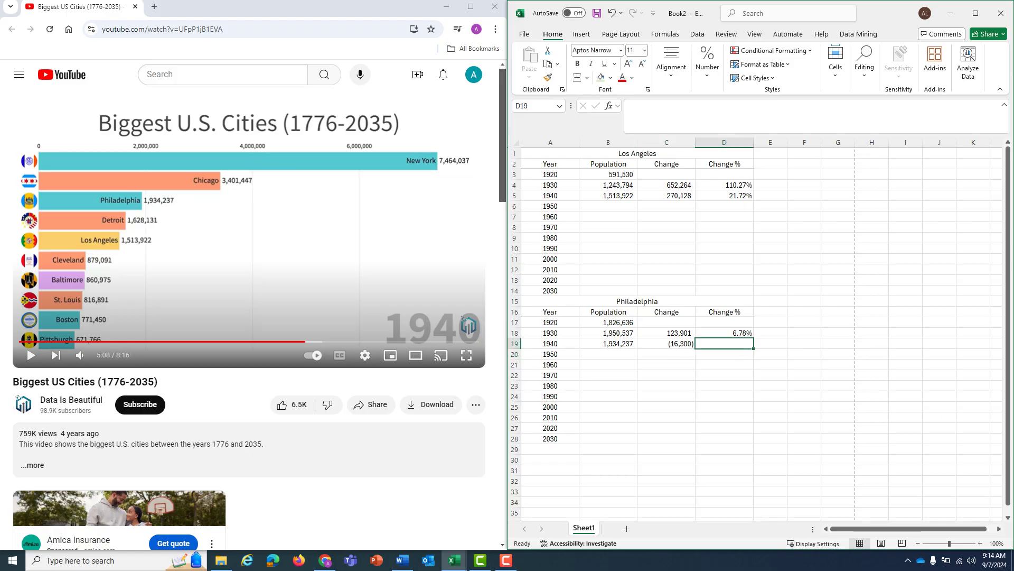
{"action": "type", "text": "="}
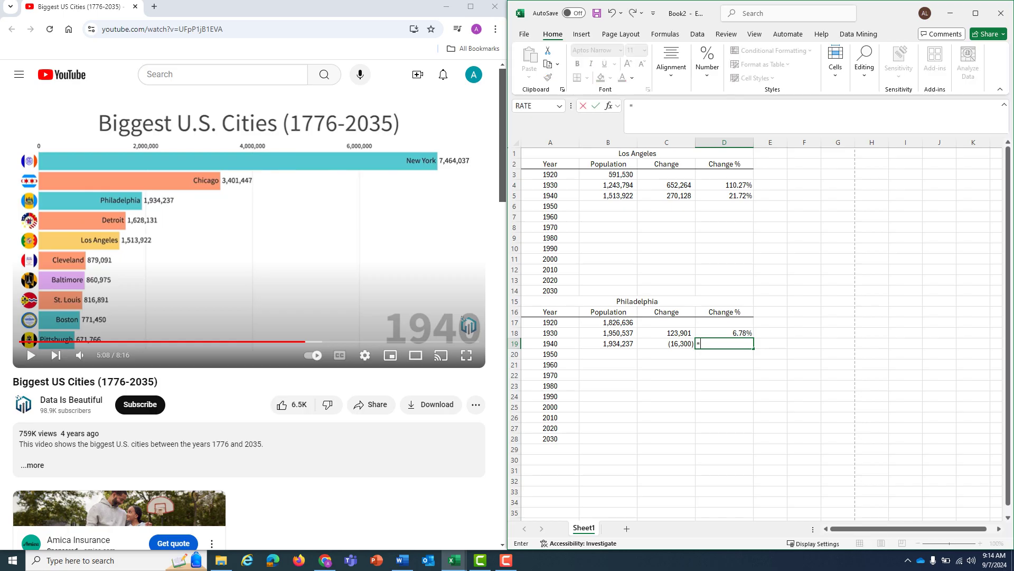
{"action": "left_click", "coordinate": [667, 343]}
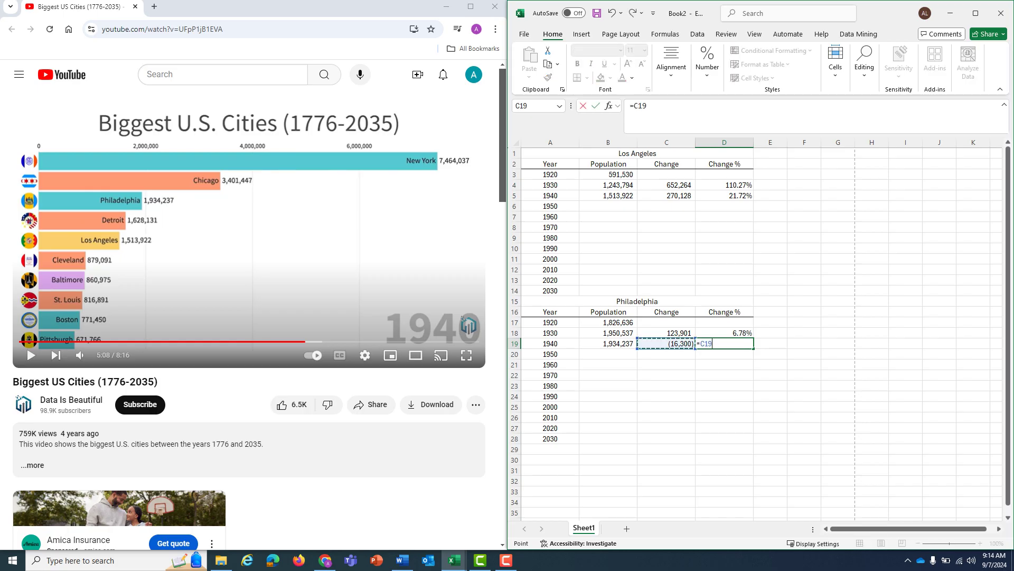
{"action": "type", "text": "/"}
{"action": "left_click", "coordinate": [608, 333]}
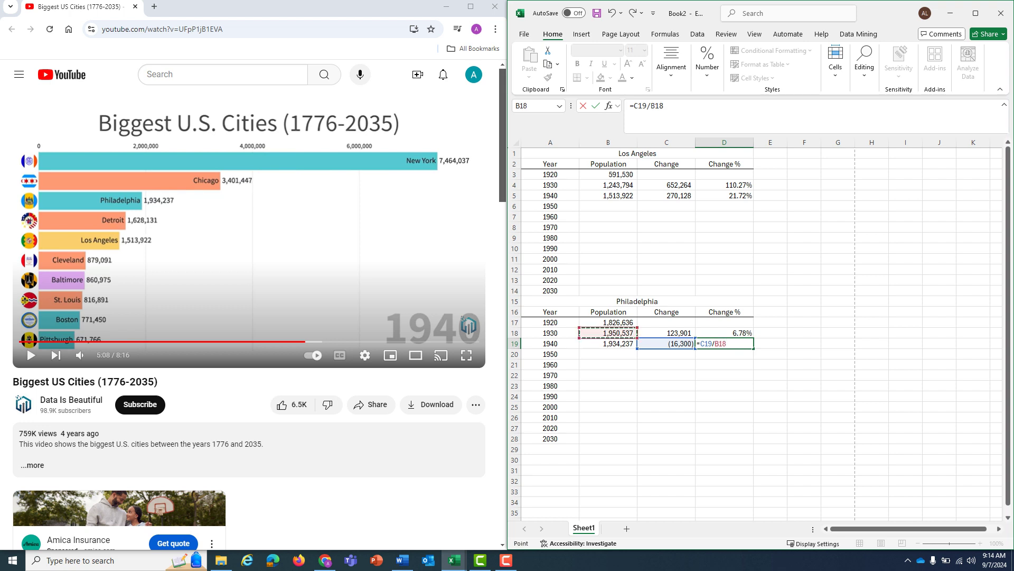
{"action": "key", "text": "Return"}
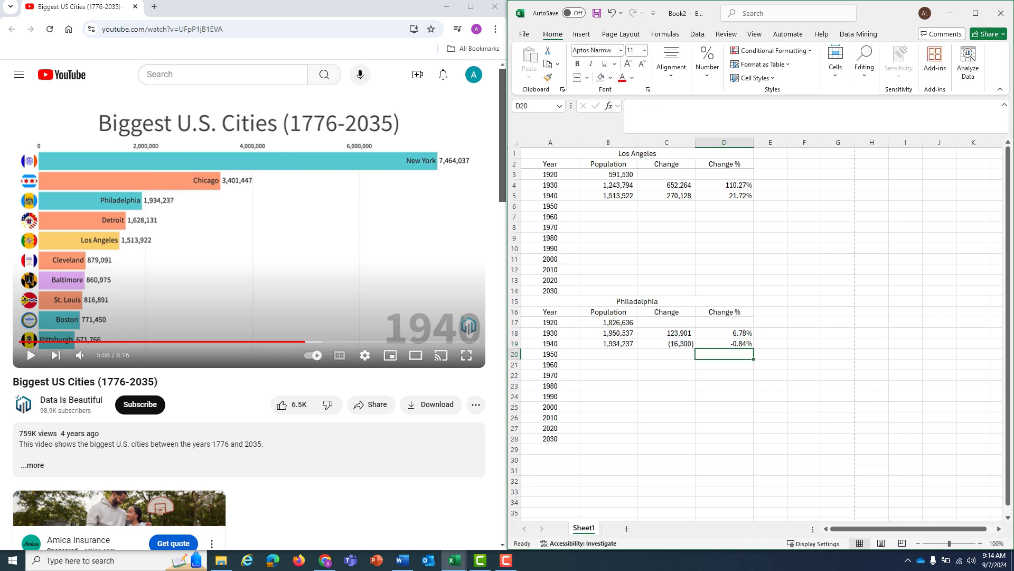